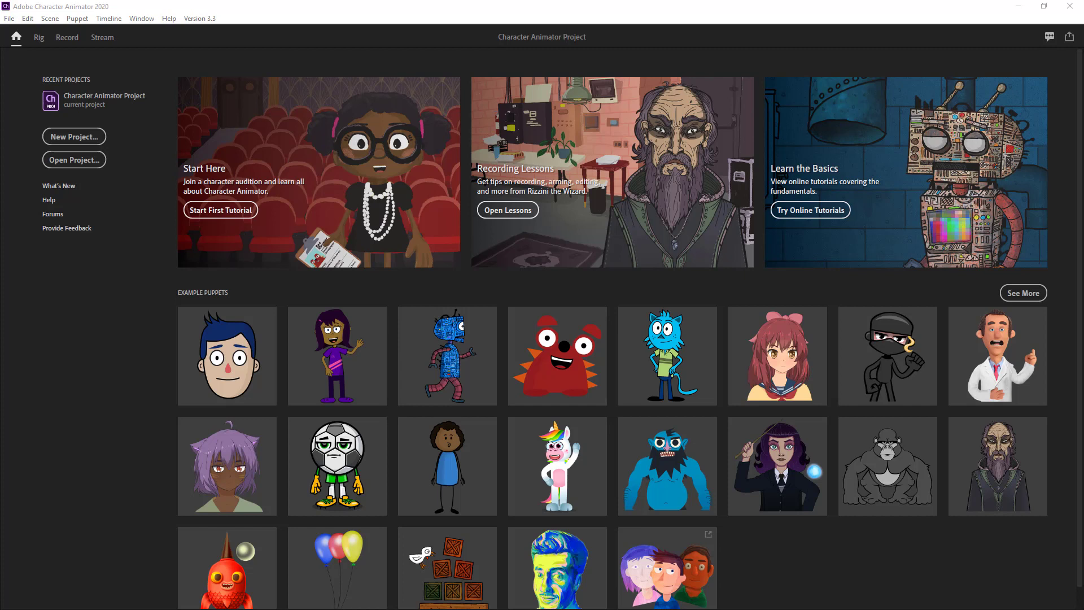
Open the Ninja scene in the Record workspace
click(852, 553)
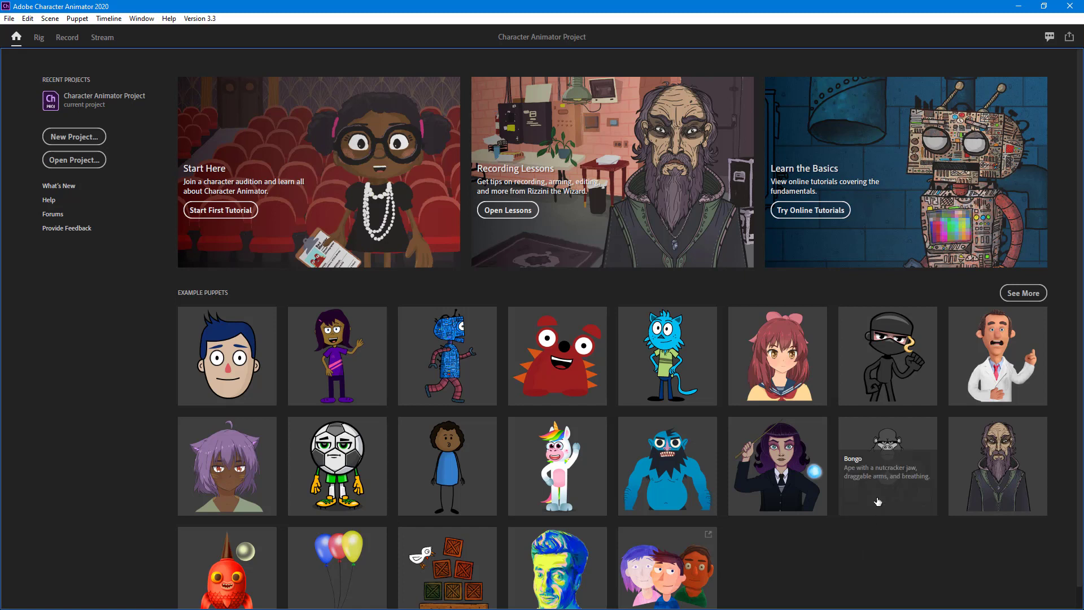
mouse_move(884, 334)
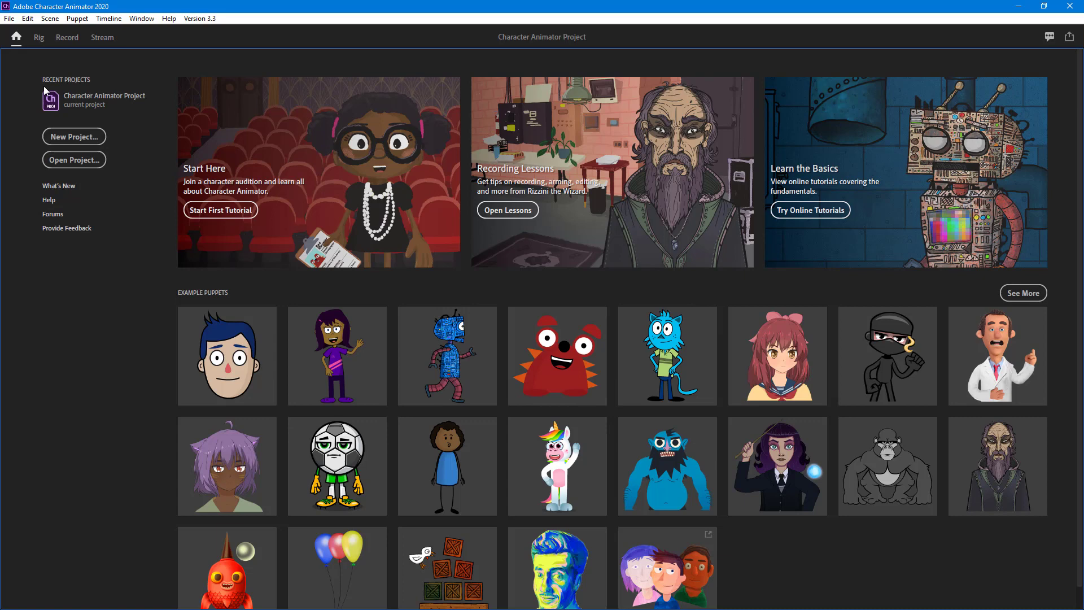
click(67, 39)
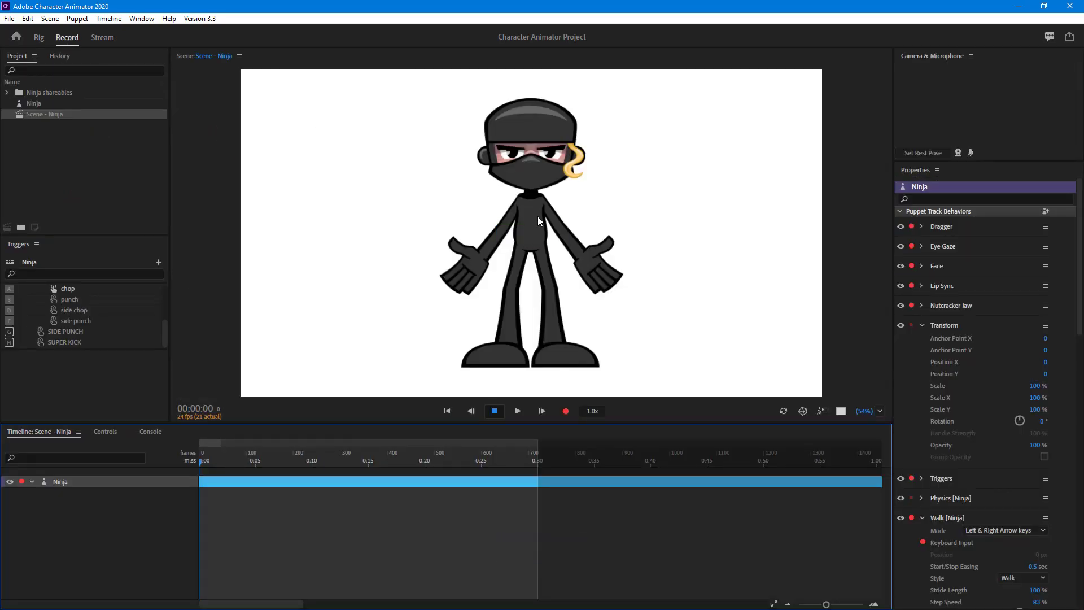
Collapse Transform and keep Walk's Mode at Left & Right Arrow keys
click(923, 326)
scroll(954, 384, down, 3)
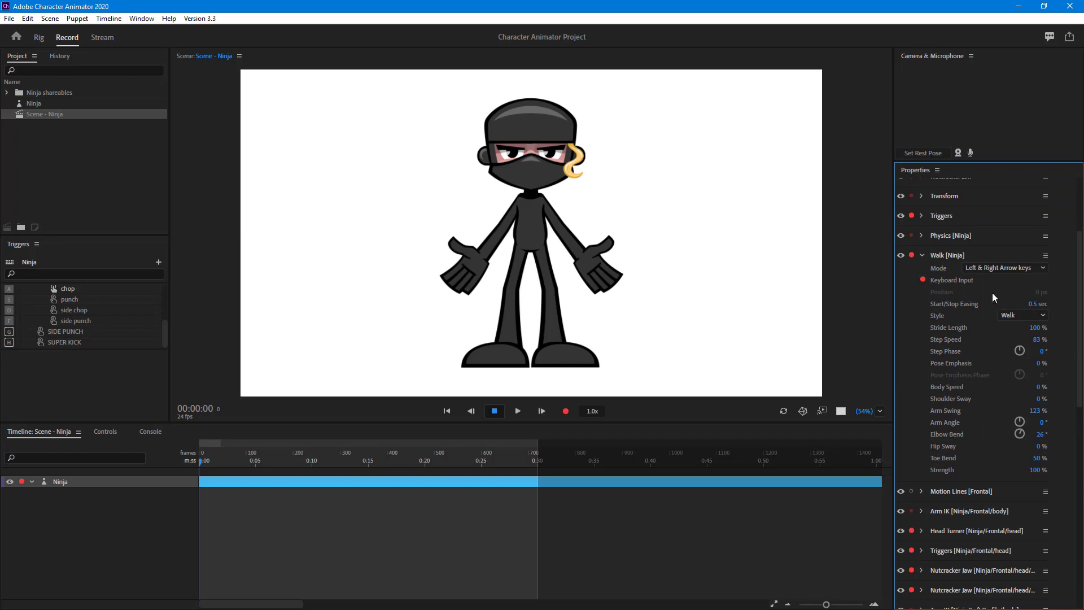
click(998, 266)
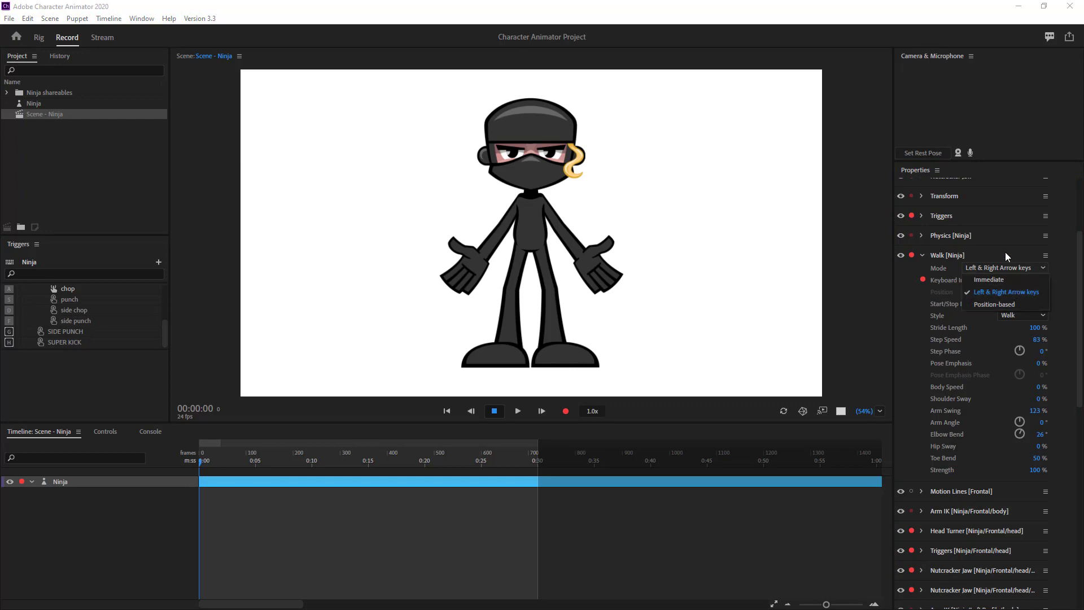
click(1019, 294)
Test-walk the ninja with the Right arrow, disarming and re-arming Keyboard Input
click(616, 252)
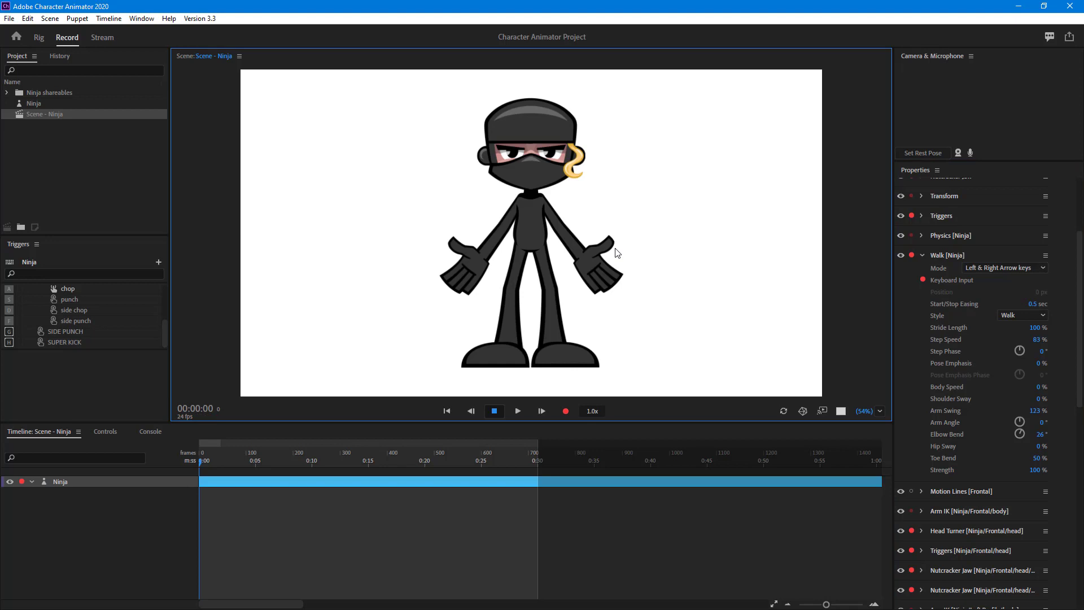
key(Right)
key(Right)
click(926, 282)
click(923, 280)
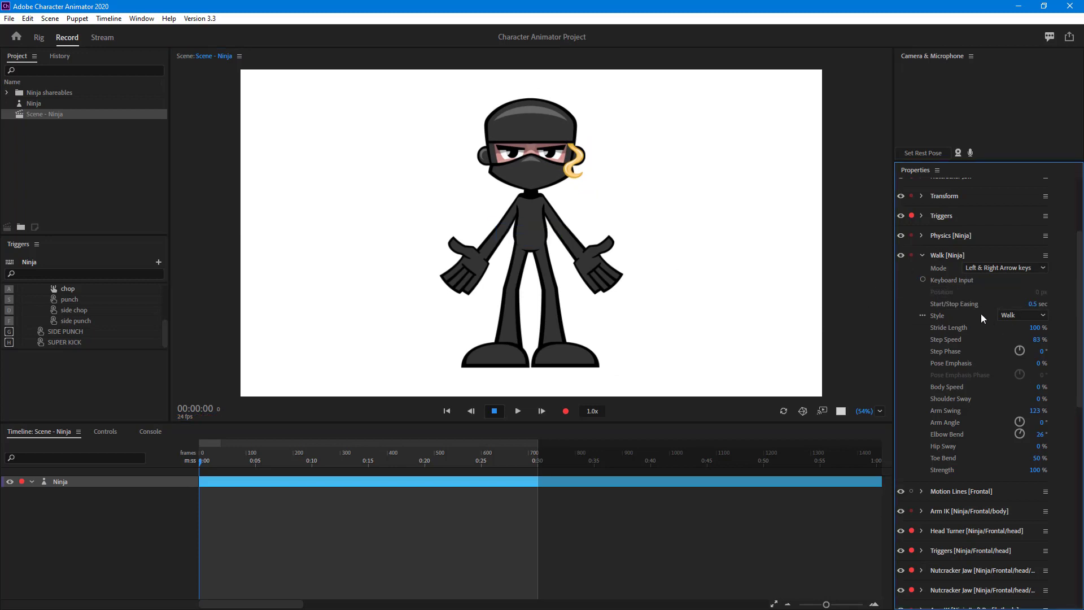
key(Right)
click(912, 256)
key(Right)
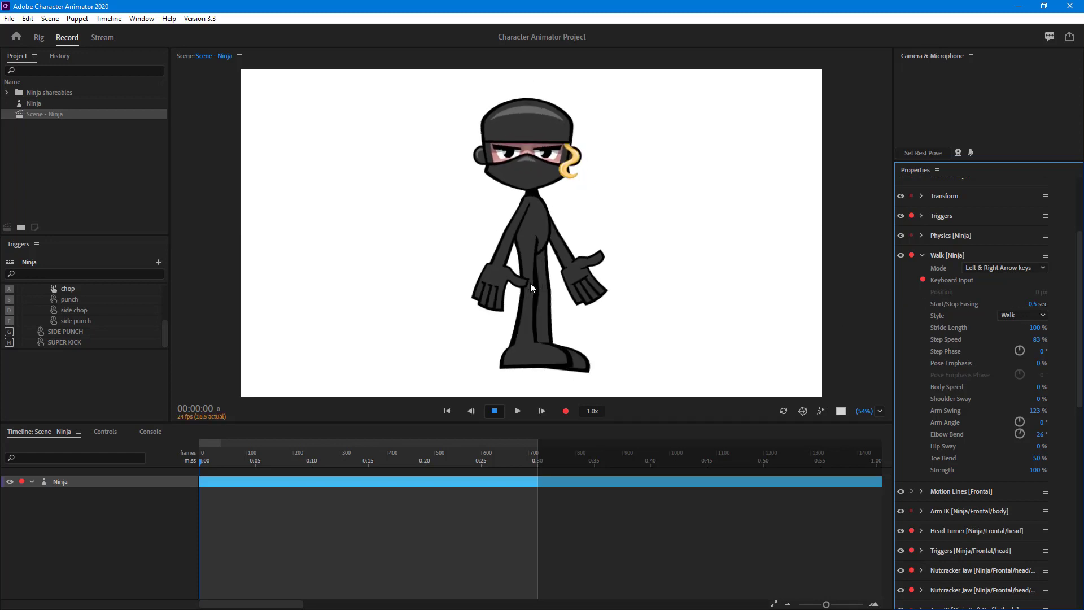
key(Right)
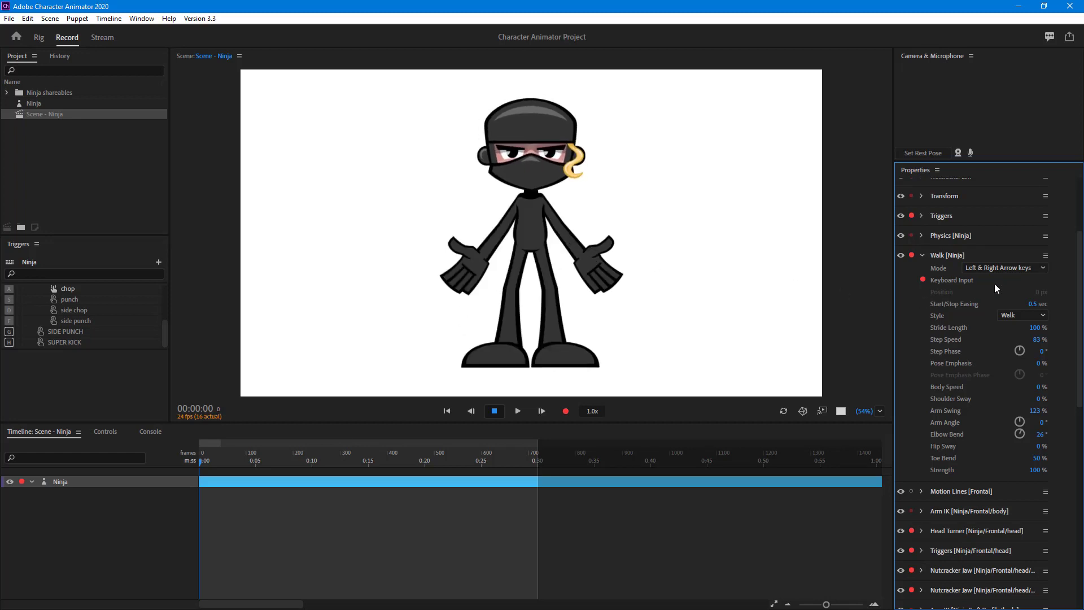
Set Walk's Start/Stop Easing to 1 sec and preview the walk
click(1034, 303)
text(1)
key(Return)
key(Right)
Try a Start/Stop Easing of 0.1 sec with a test walk
click(1036, 306)
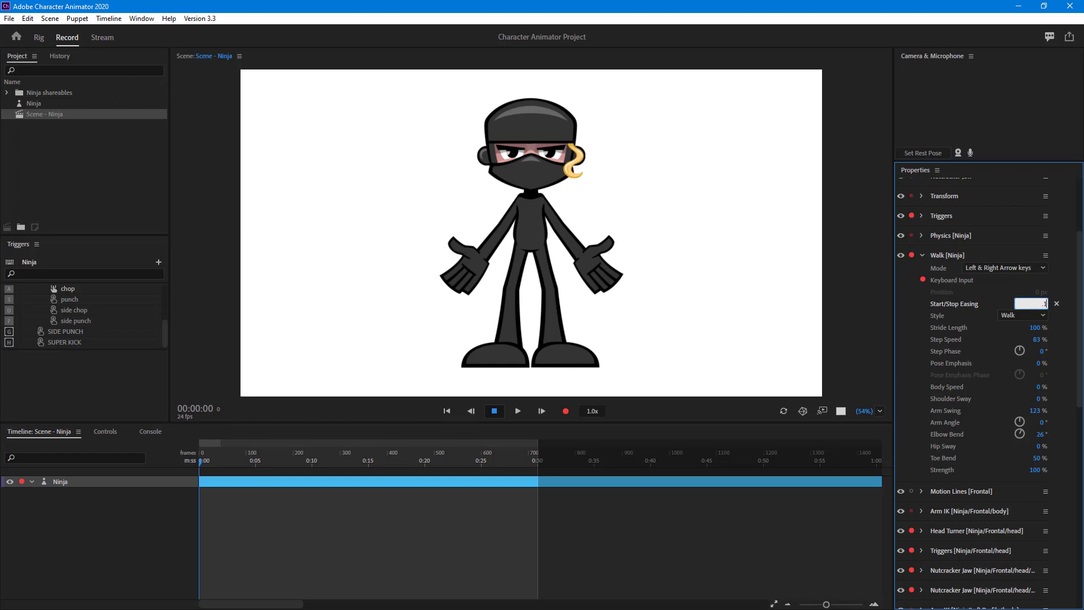
text(.1)
key(Return)
click(707, 250)
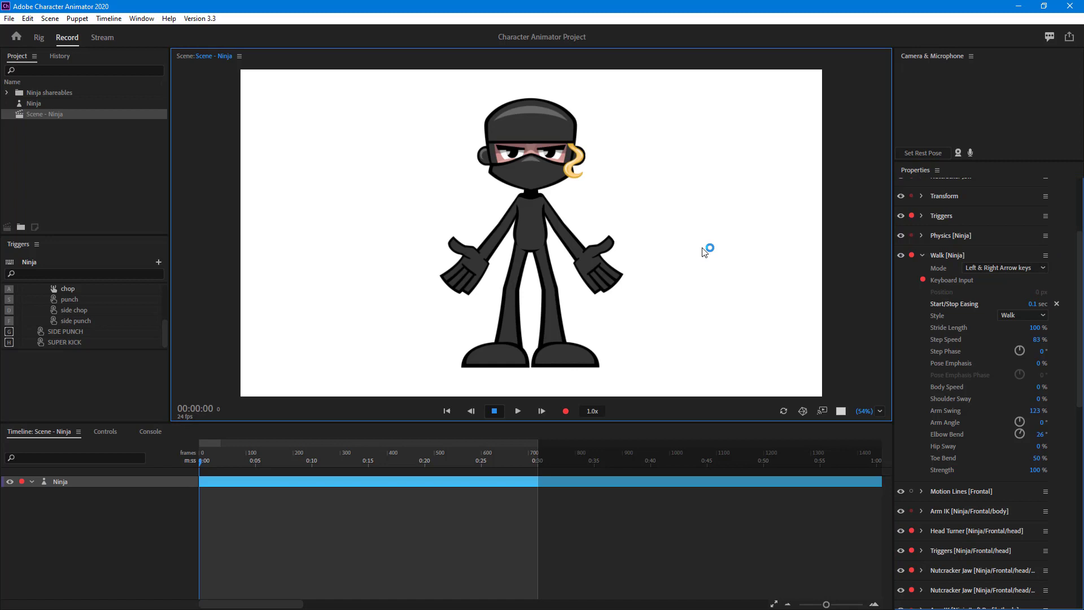
key(Left)
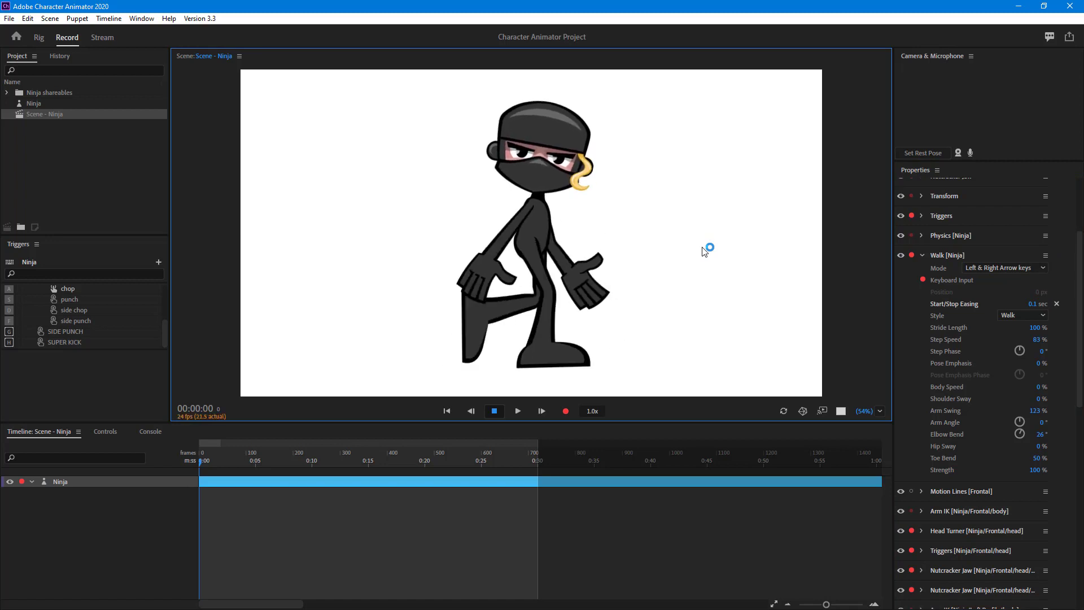
Change Start/Stop Easing to 0.3 sec
click(1039, 305)
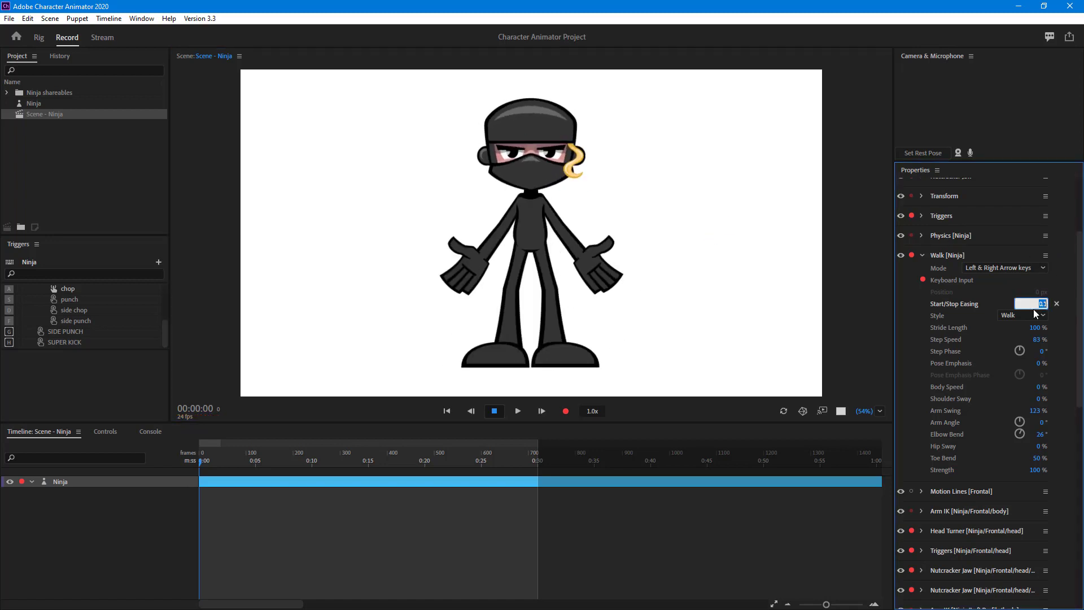
key(BackSpace)
text(.3)
key(Return)
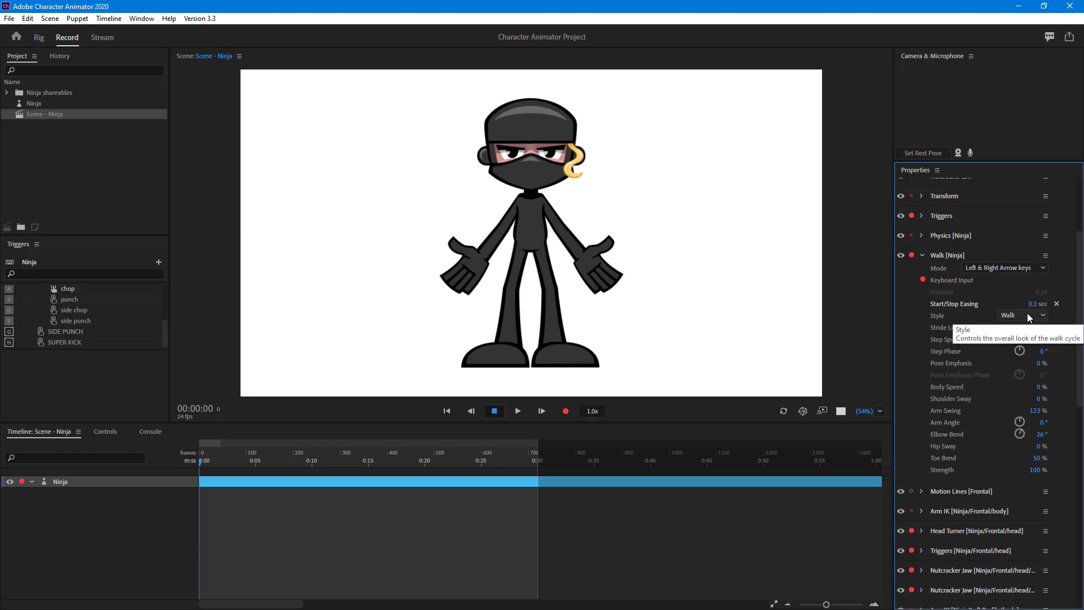
click(1030, 318)
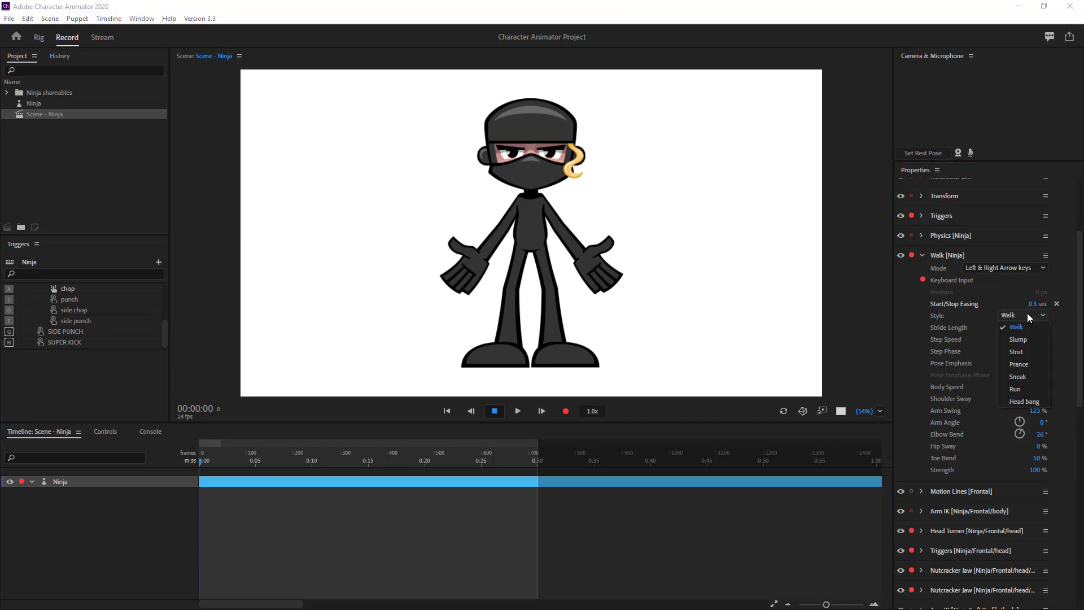
click(1035, 341)
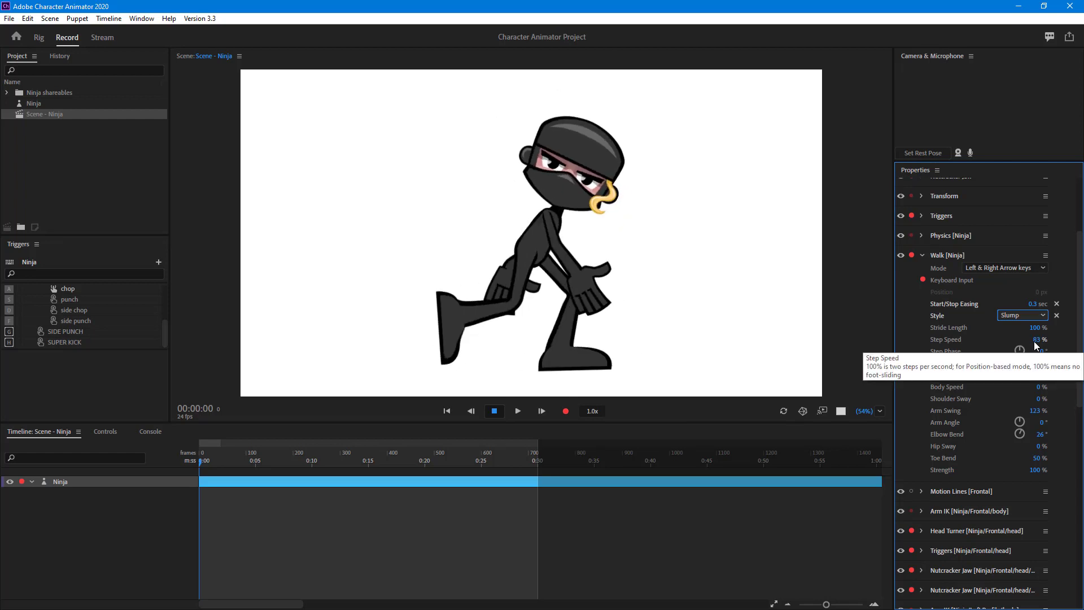
click(1035, 317)
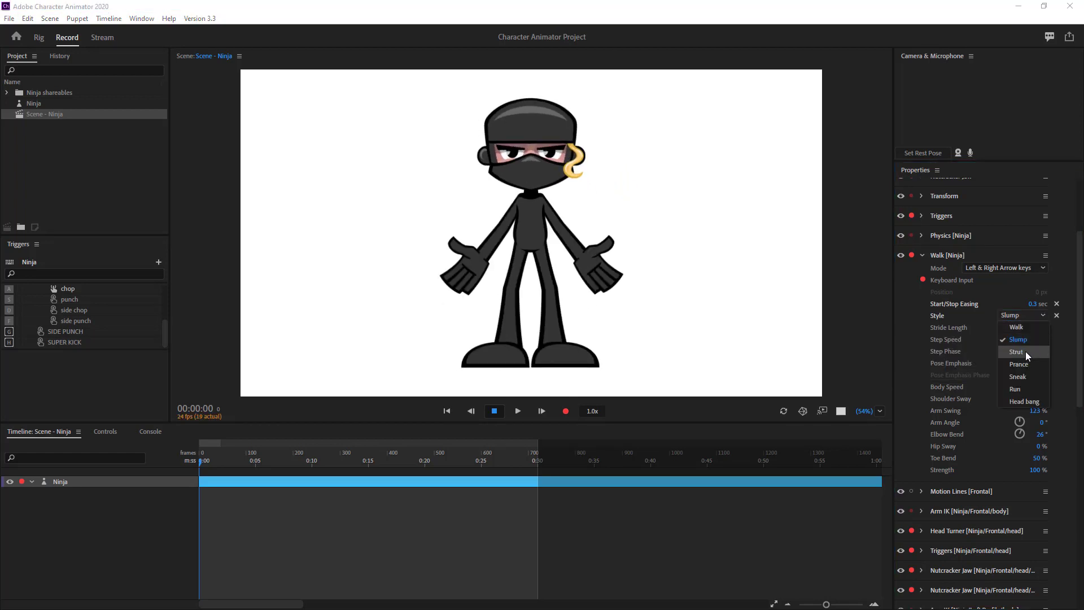
click(1026, 351)
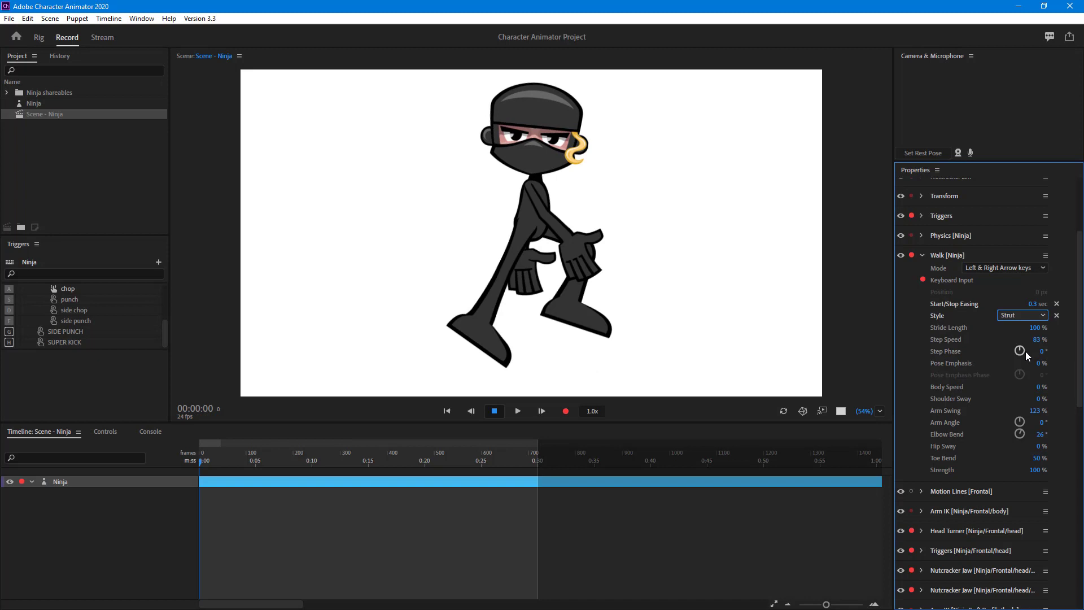
click(1018, 320)
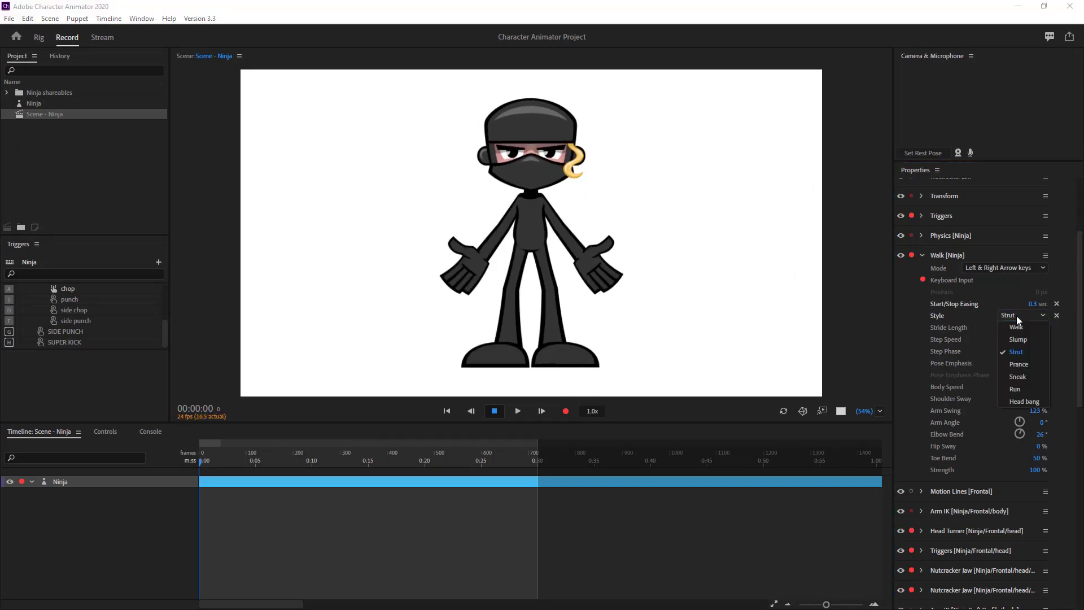
click(1025, 366)
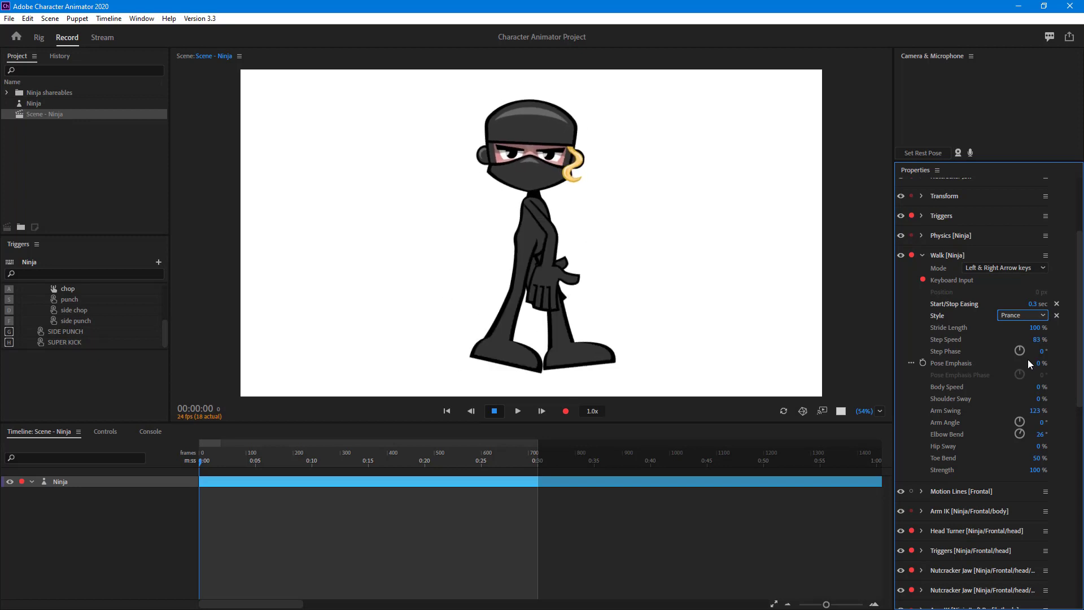
click(1019, 316)
click(1030, 380)
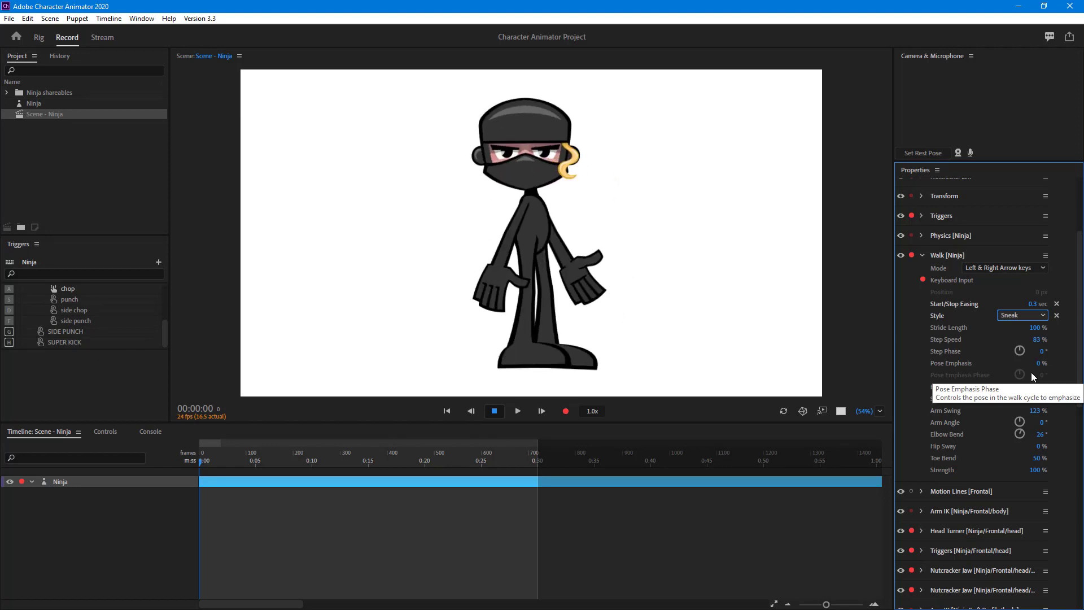
click(1015, 314)
click(1021, 393)
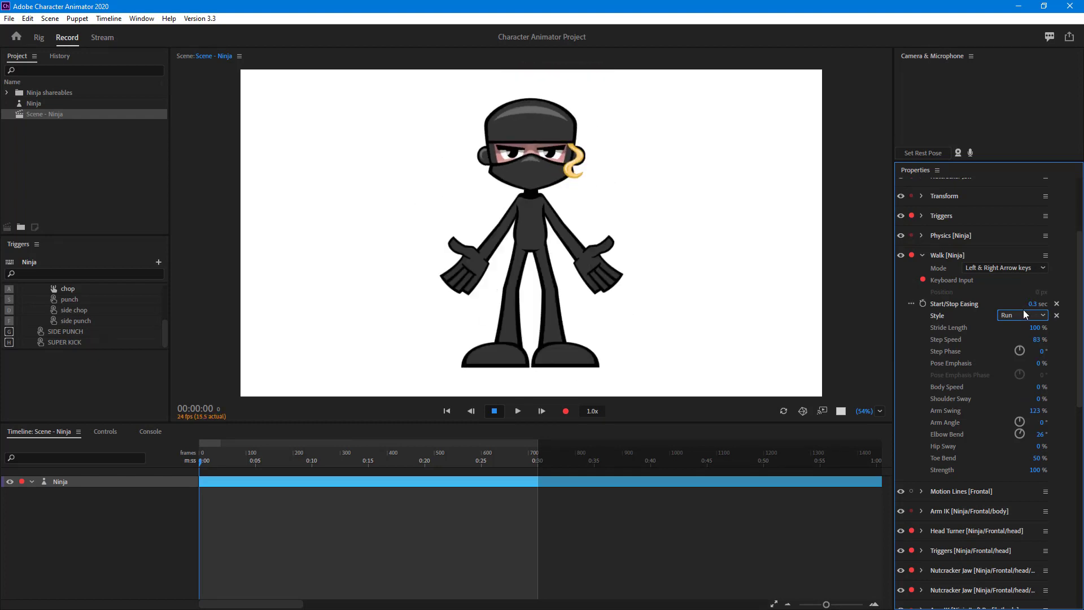
click(1026, 314)
click(1027, 403)
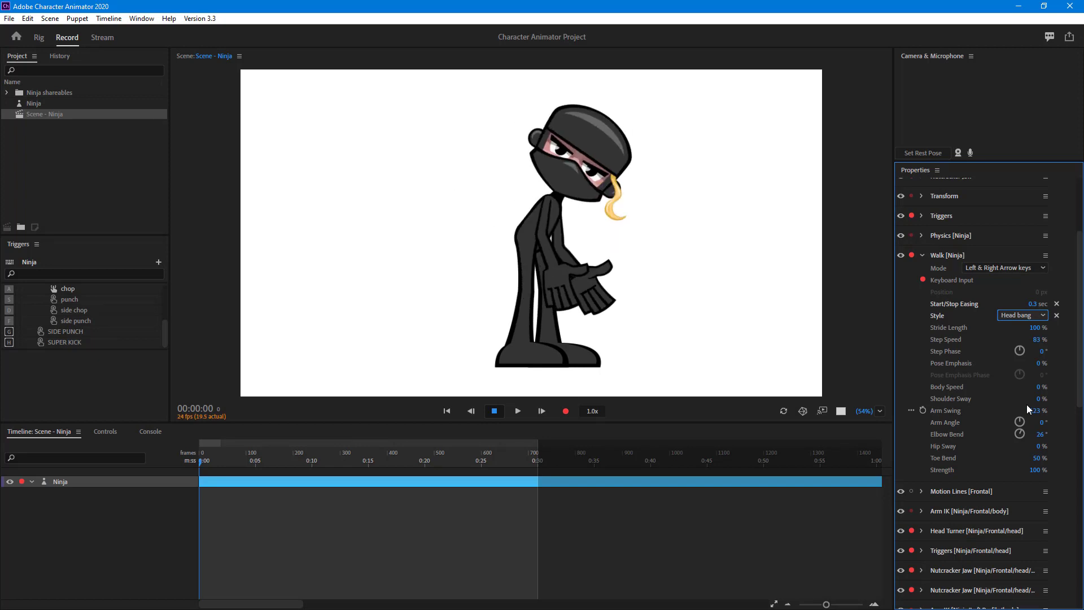
click(1022, 315)
click(1017, 327)
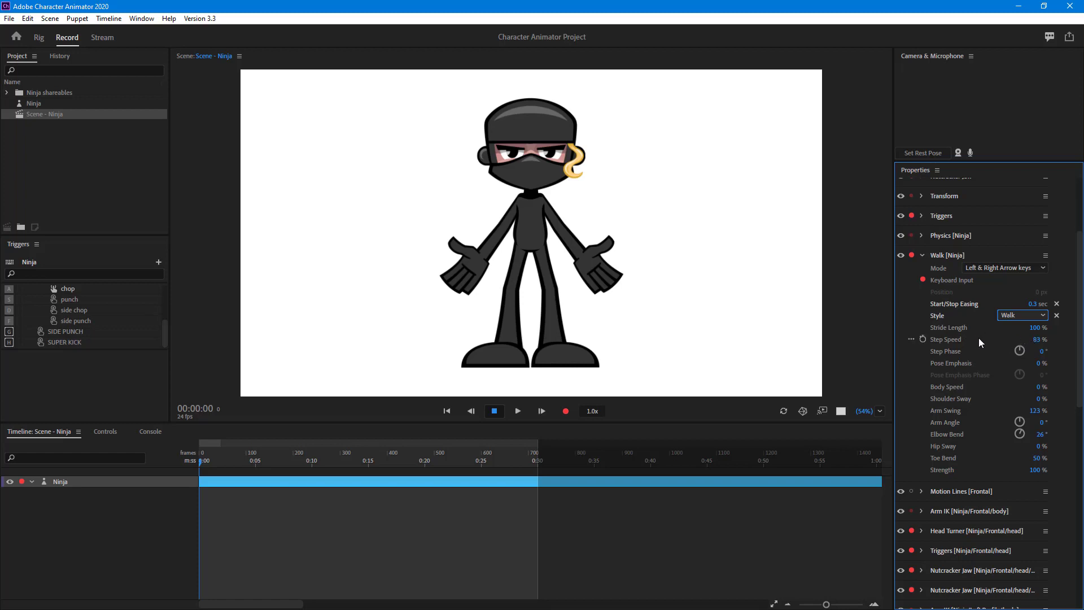
Try a 588% Stride Length and preview the long strides
key(Left)
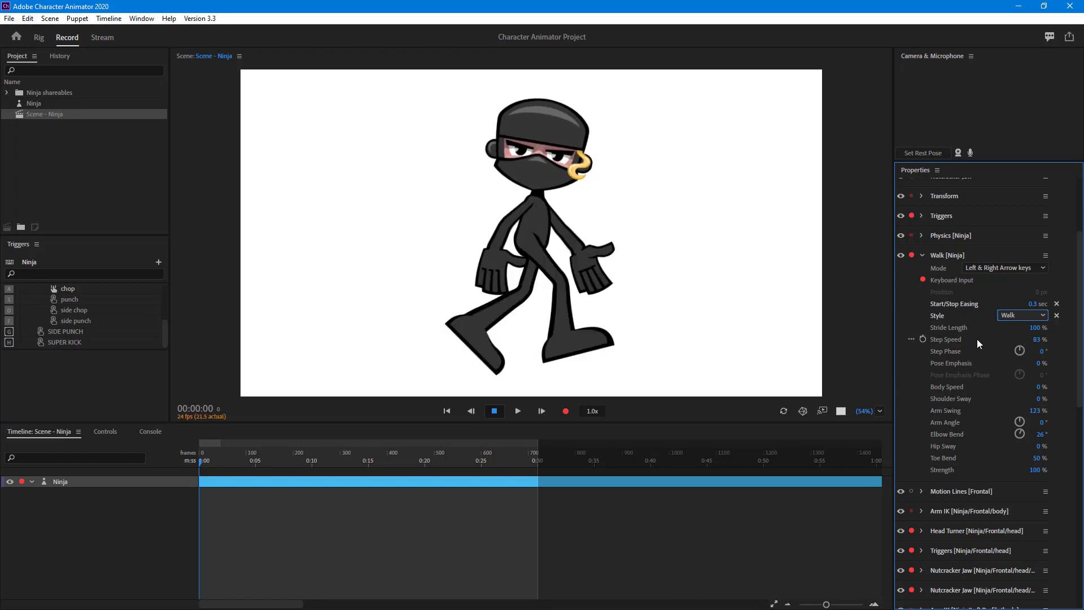
click(1034, 328)
text(588)
key(Return)
key(Left)
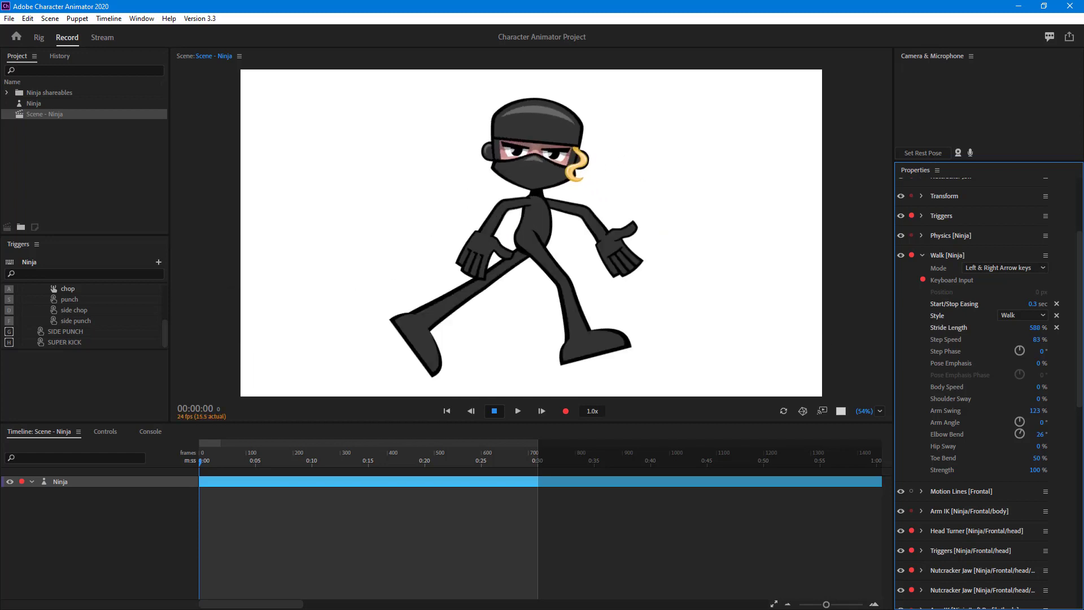
Test-walk with Stride Length lowered to 18%, then set it to 100%
click(1038, 328)
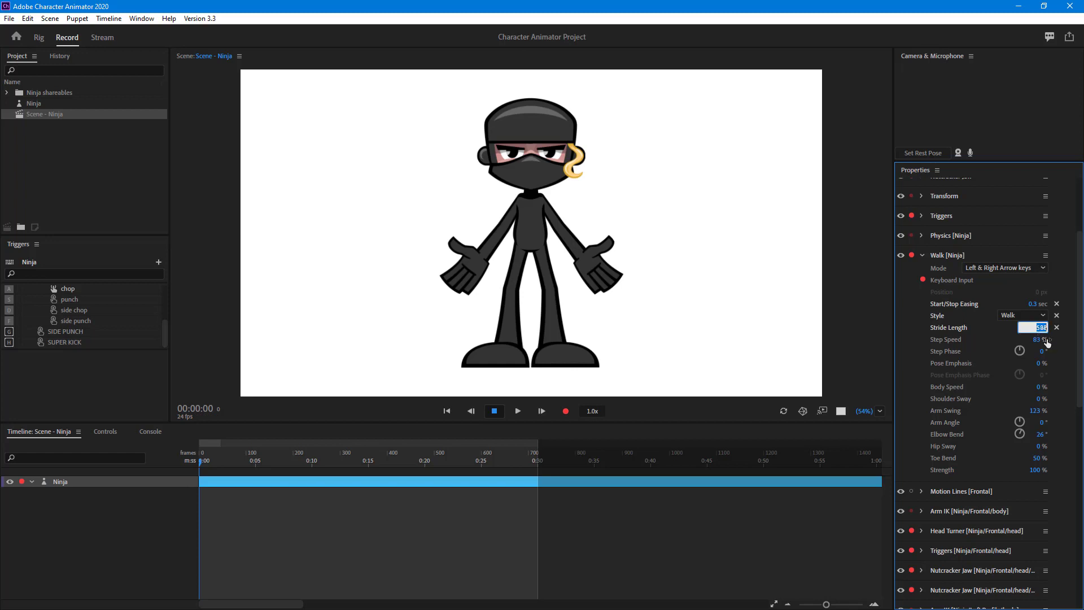
text(100)
key(Return)
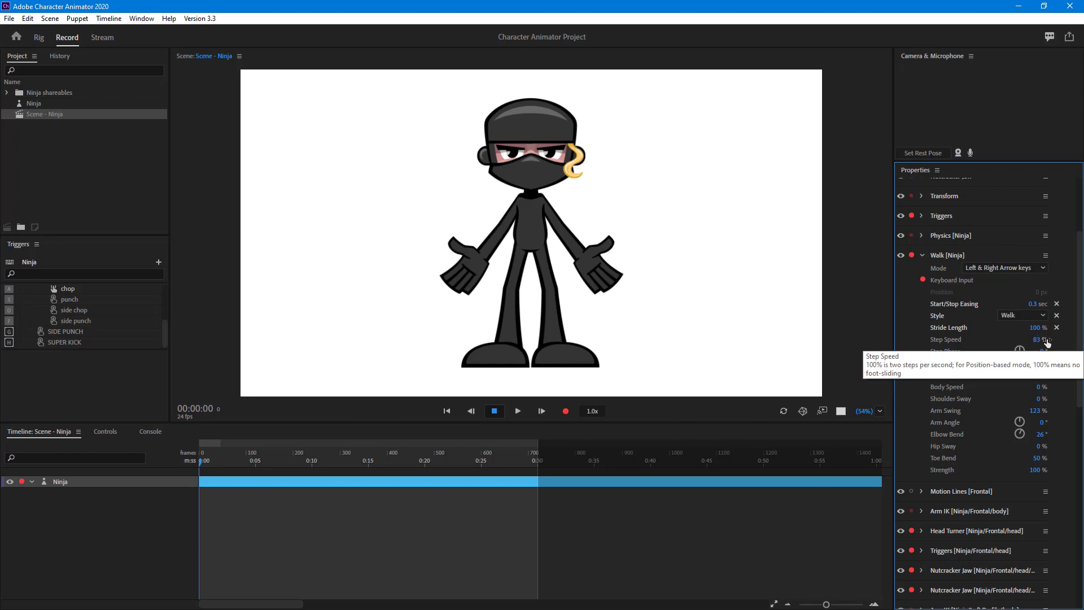
drag(1038, 328, 997, 331)
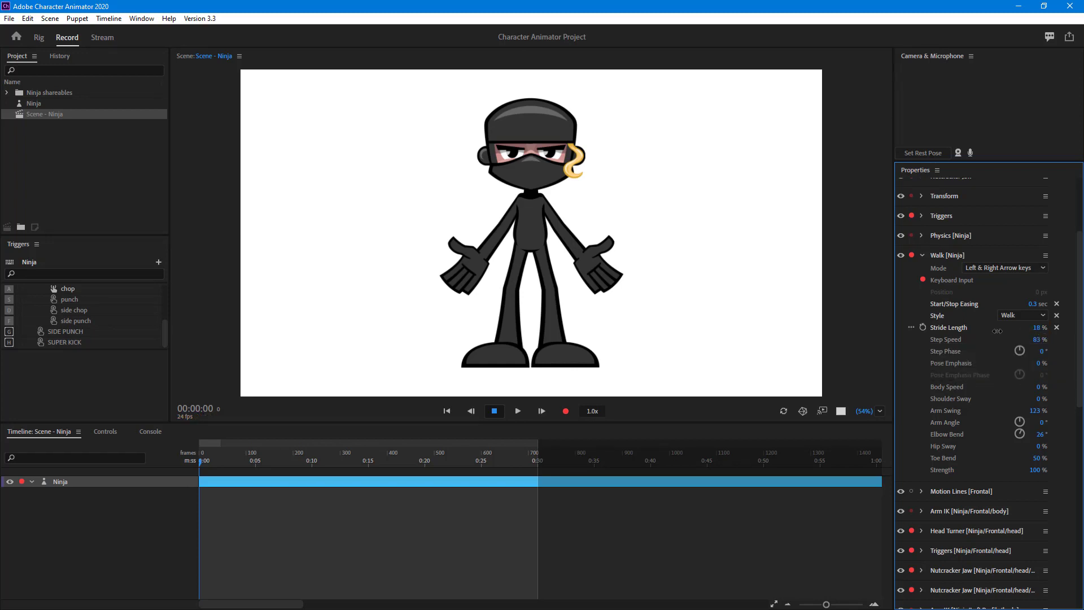
key(Left)
click(1036, 328)
text(1)
key(Return)
Set Step Speed to 200% and preview the faster steps
click(1038, 339)
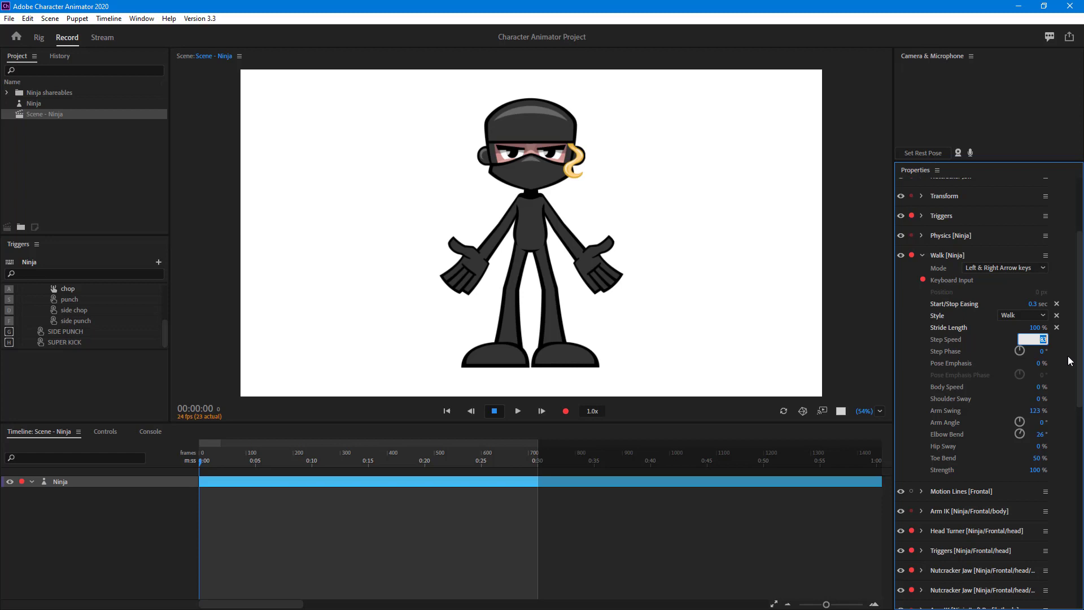
text(20)
key(Return)
key(Left)
Set Step Speed to 80% and Step Phase to -29°, previewing with test walks
click(1032, 341)
text(20)
key(Right)
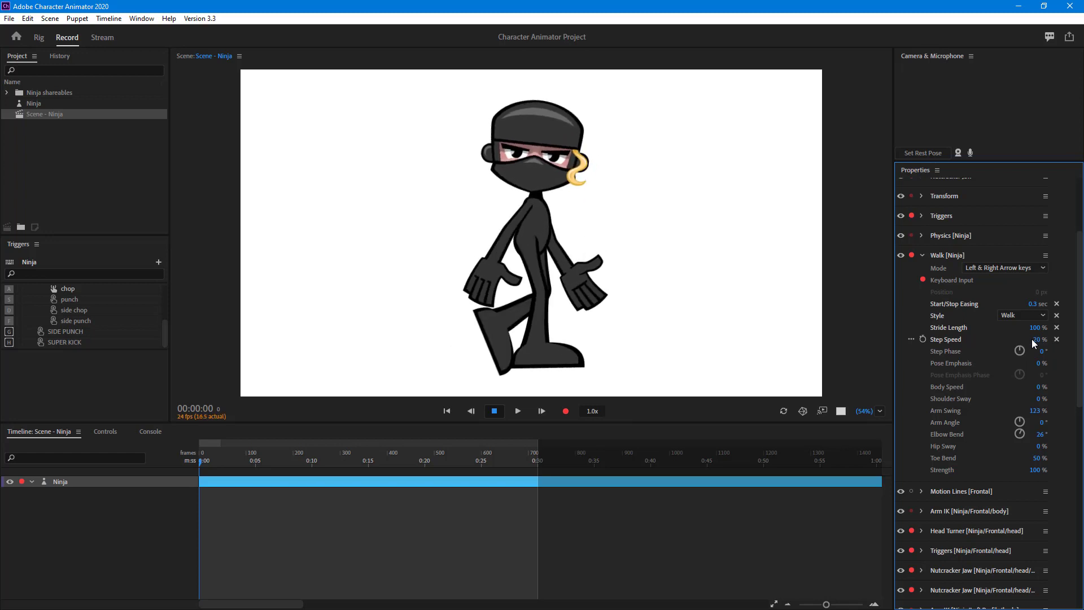
click(1032, 339)
text(300)
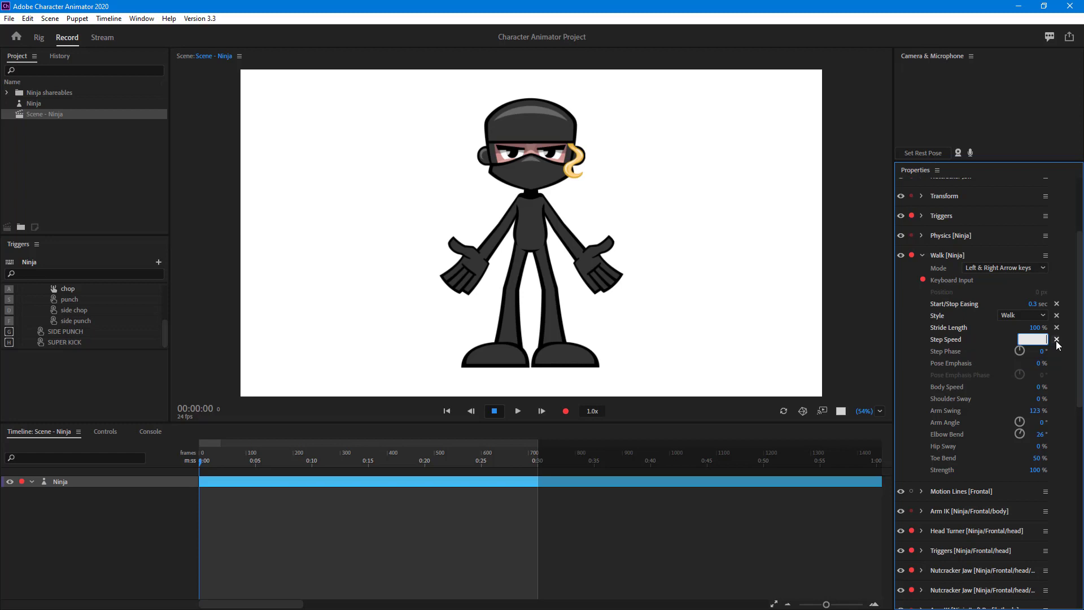
key(Return)
key(Right)
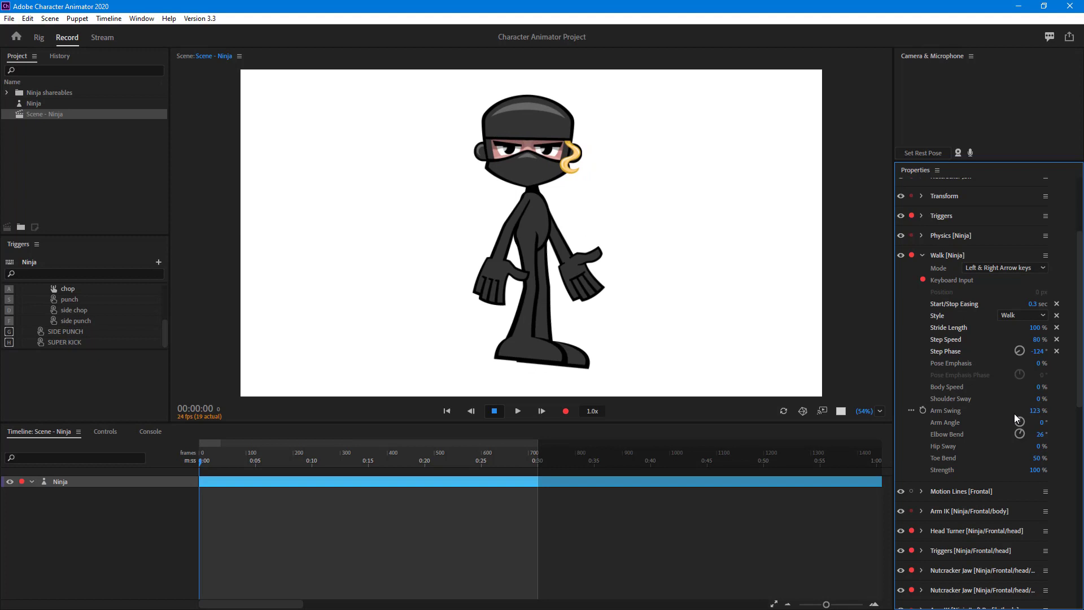
key(Right)
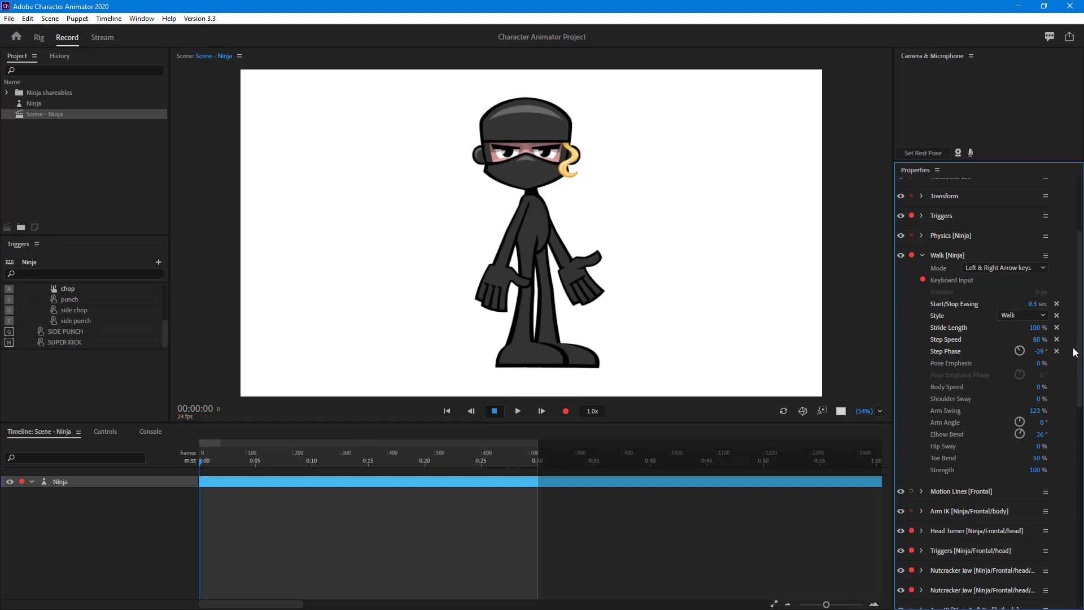
click(1042, 352)
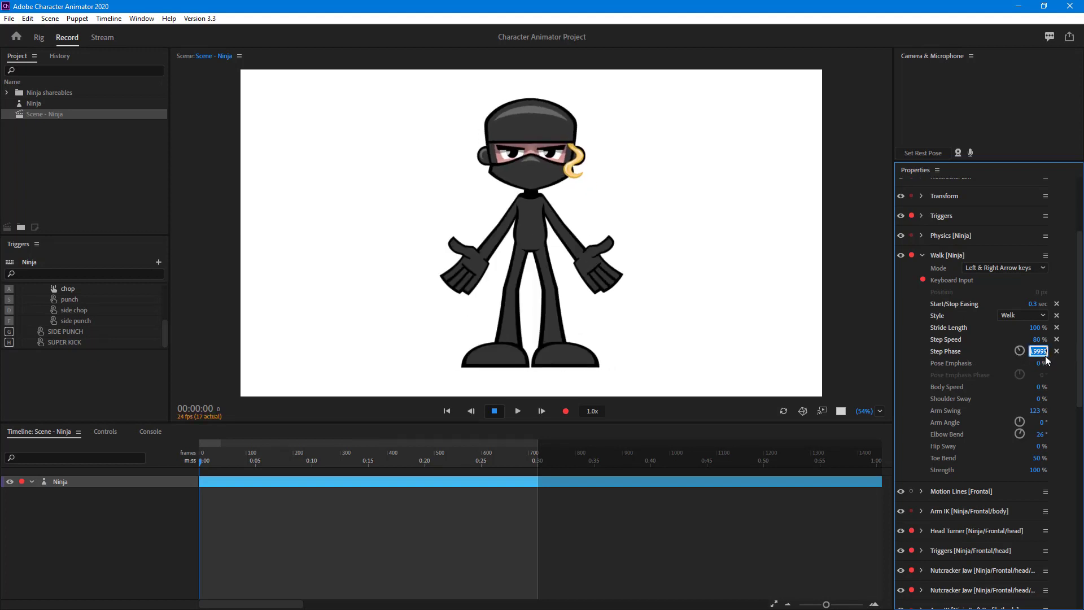
text(0)
key(Return)
click(1042, 363)
text(100)
key(Return)
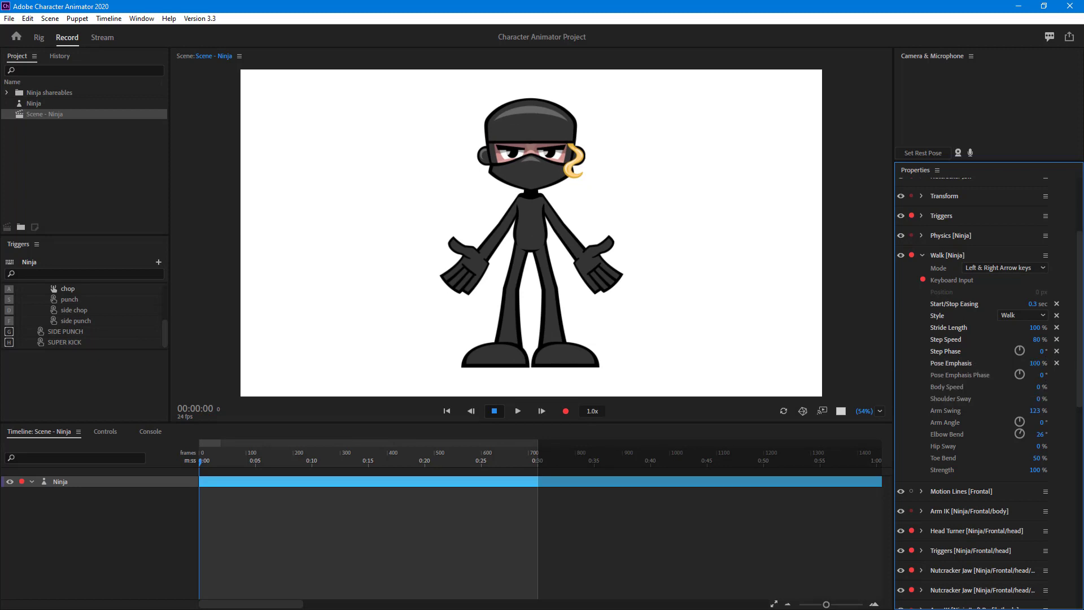
key(Right)
drag(1030, 374, 966, 383)
key(Right)
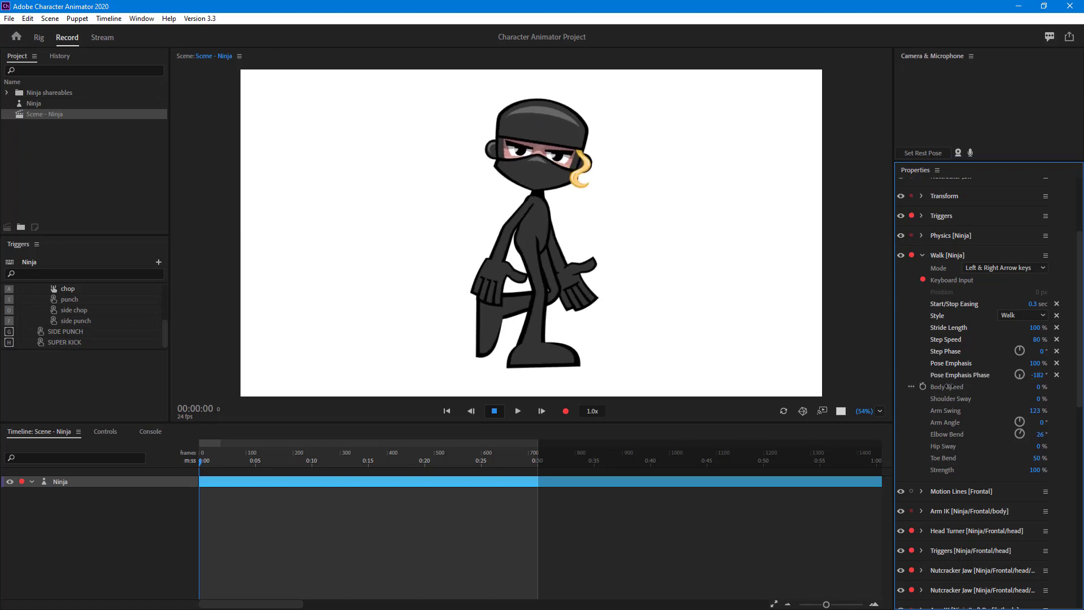
click(1040, 374)
key(Return)
key(Right)
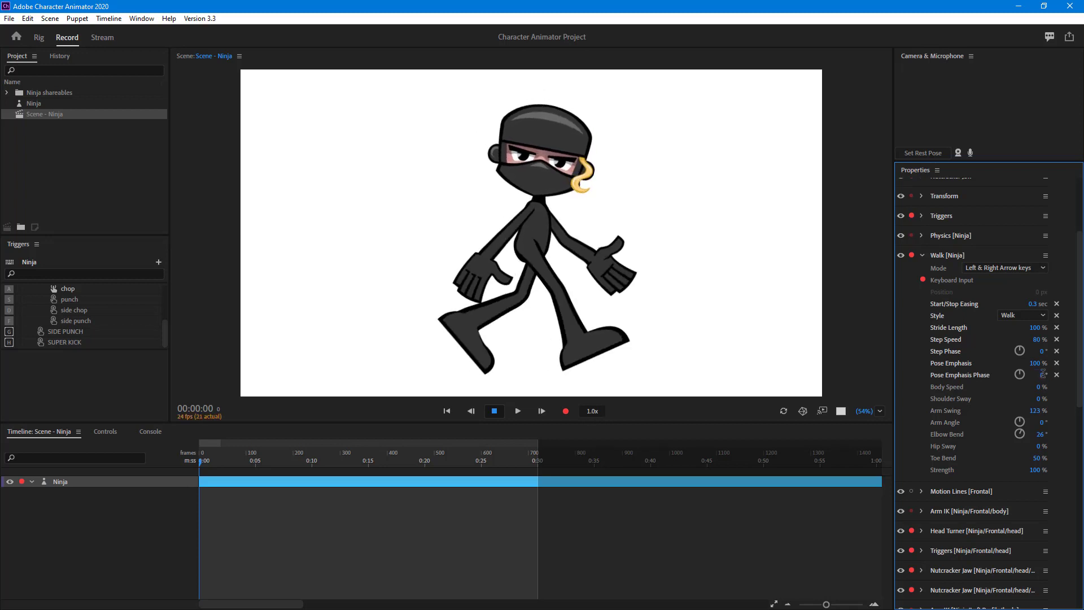
drag(1069, 374, 1074, 378)
key(Right)
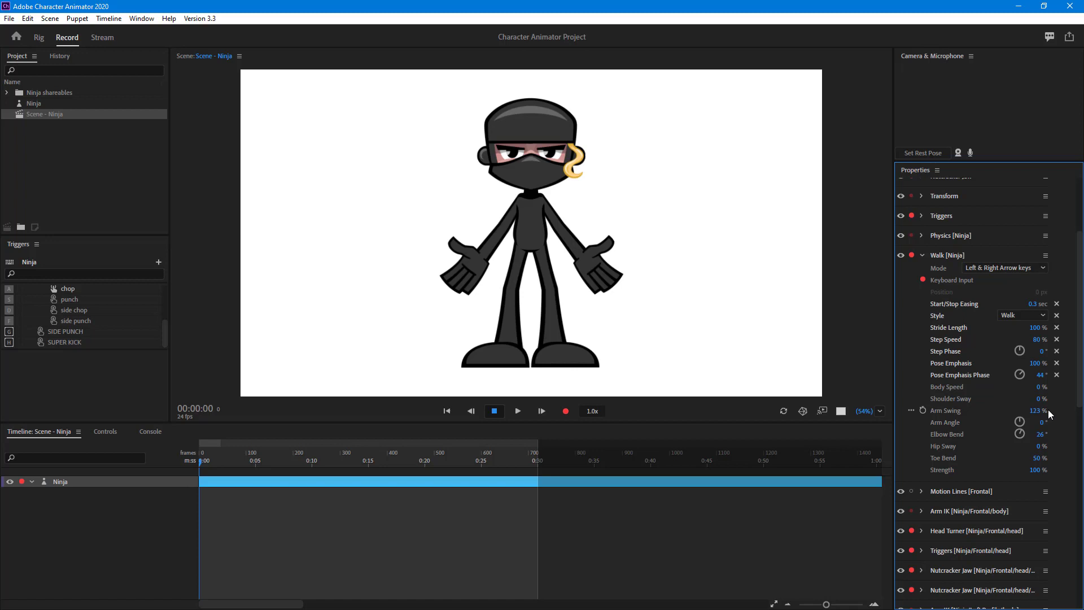
key(ctrl+z)
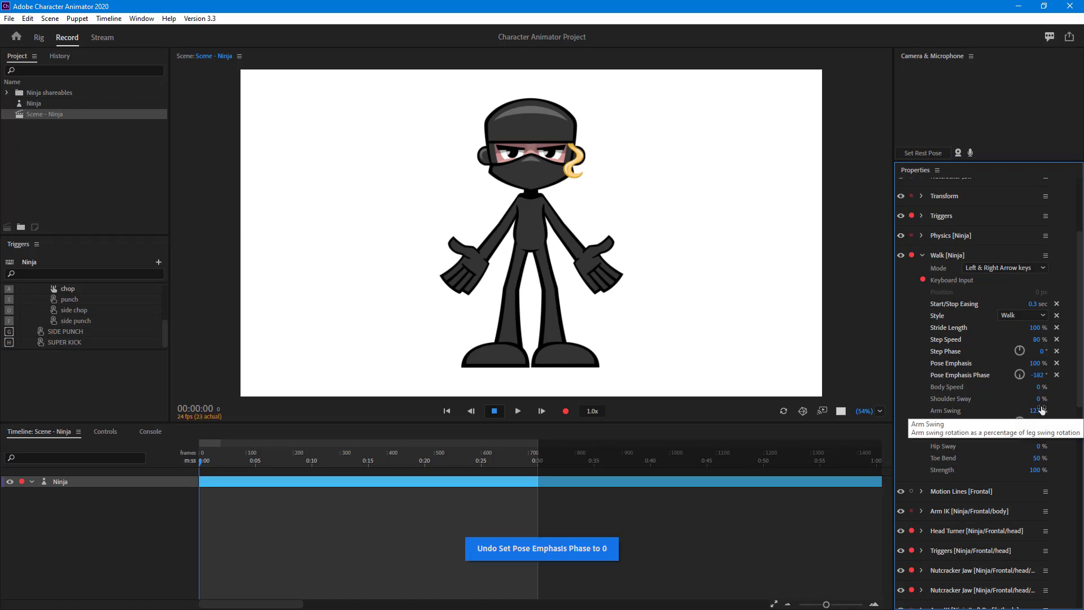
key(Left)
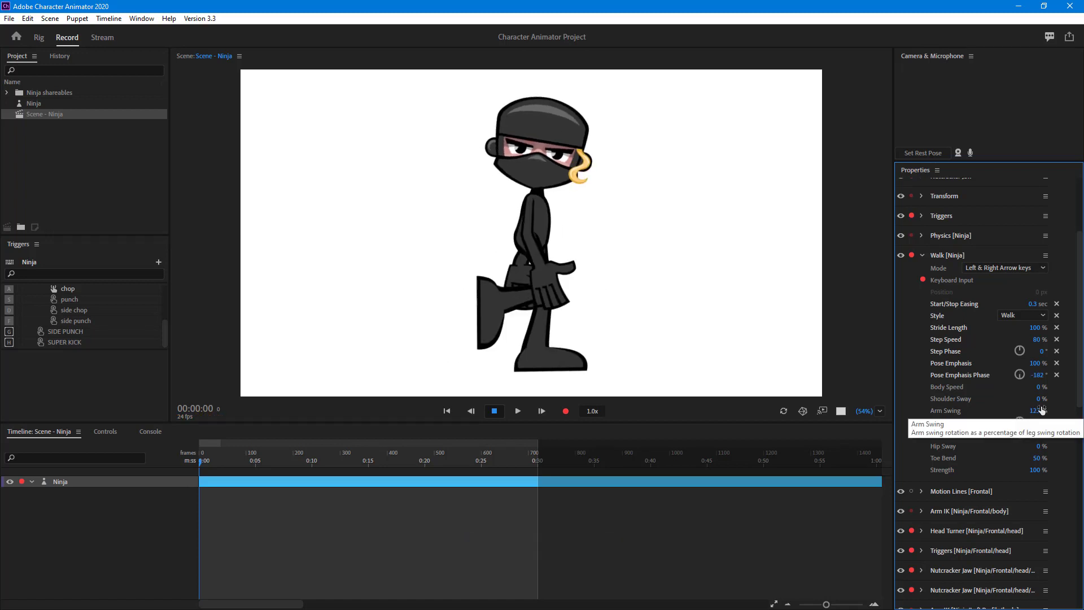
key(ctrl+z)
key(Right)
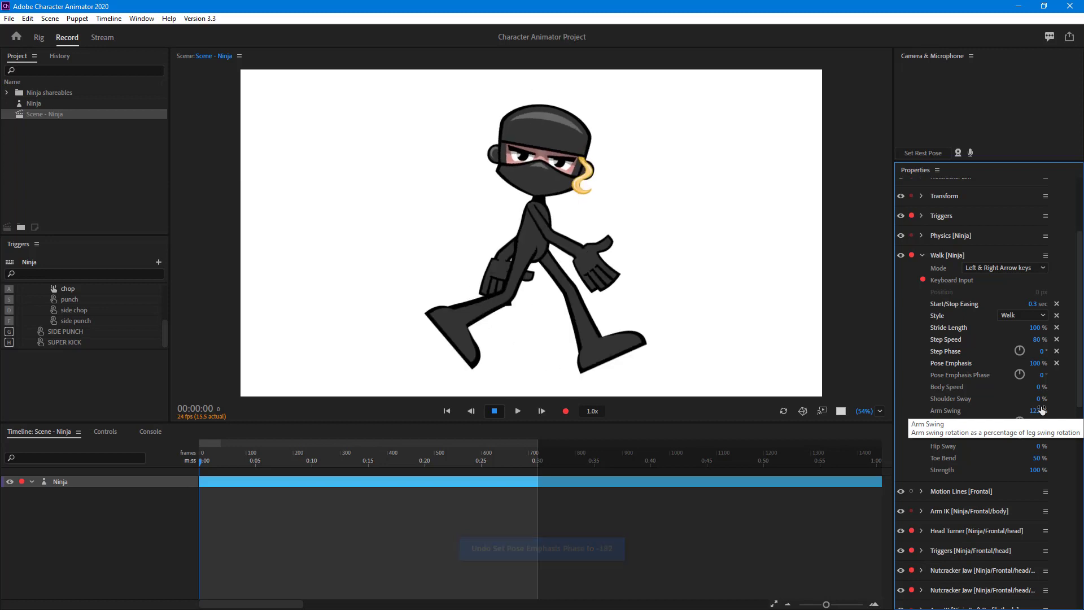
key(ctrl+z)
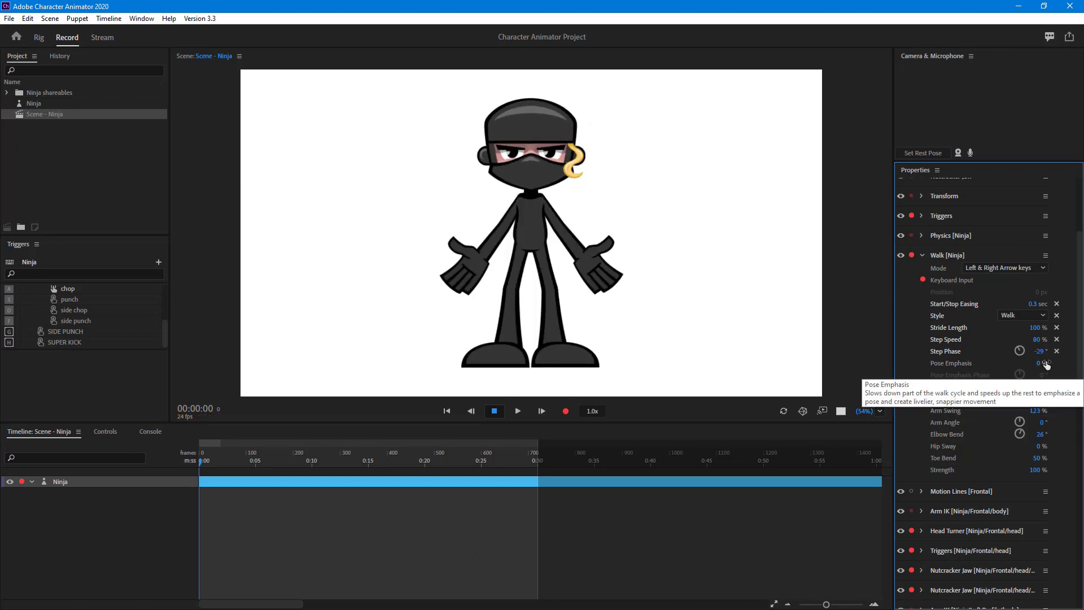
Raise Body Speed to 162% and test-walk the ninja both ways
key(Right)
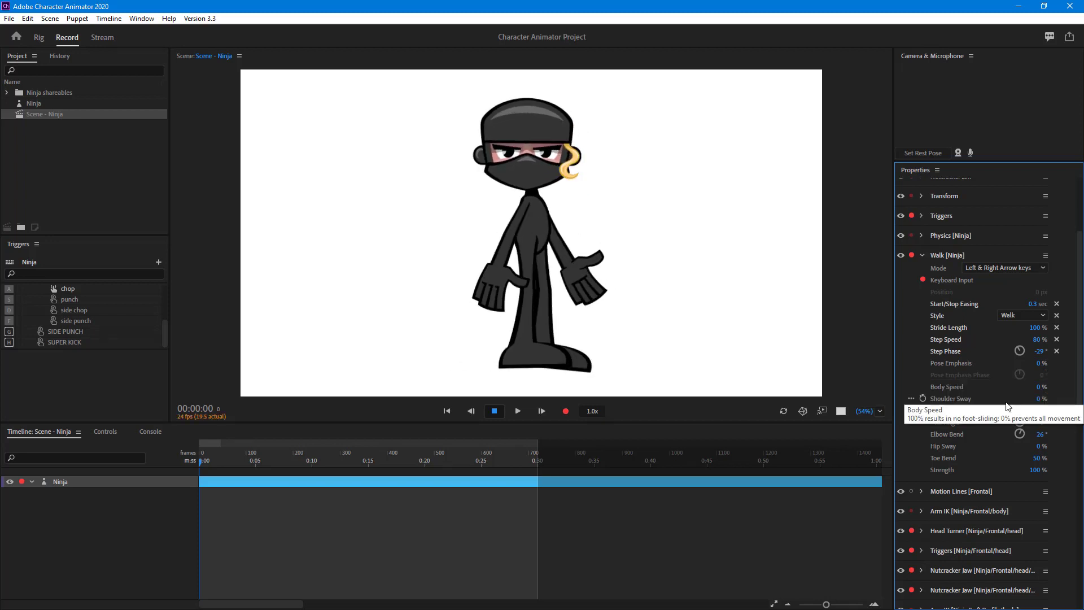
drag(1041, 387, 1076, 387)
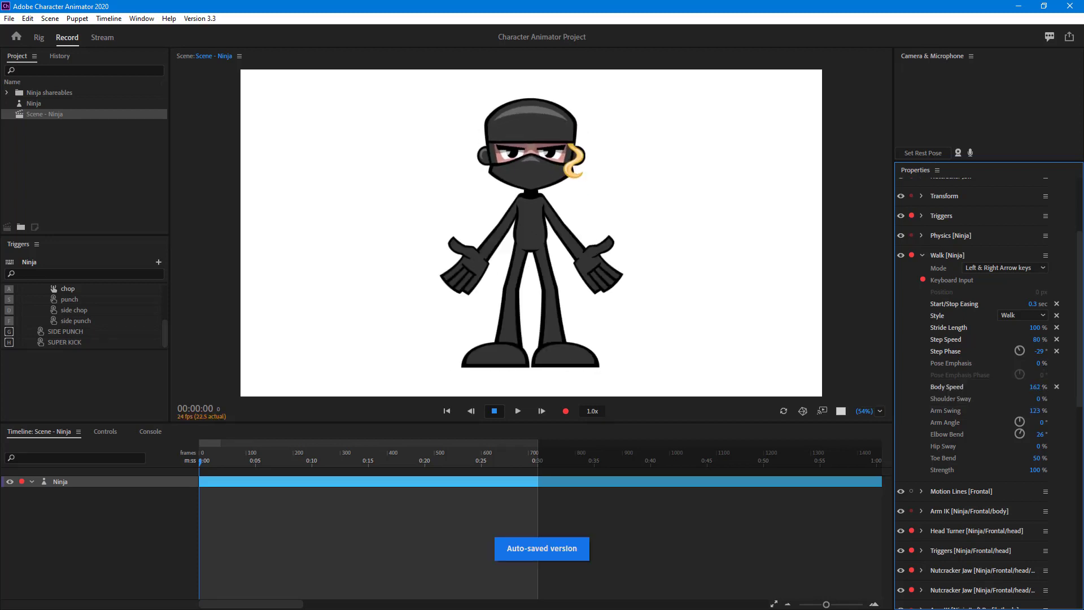
key(Right)
key(Left)
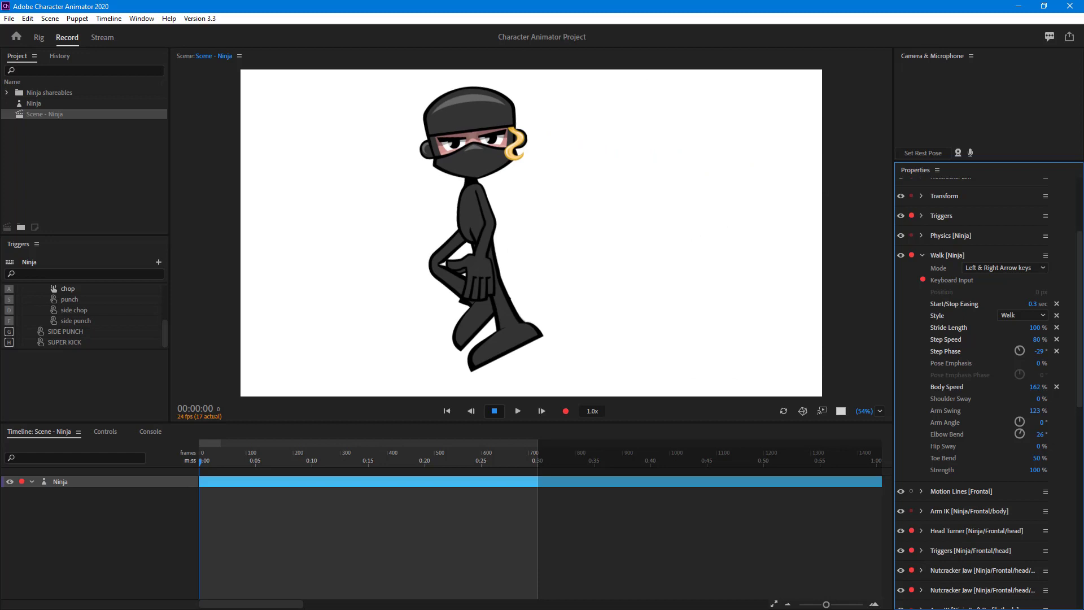
key(Right)
key(Left)
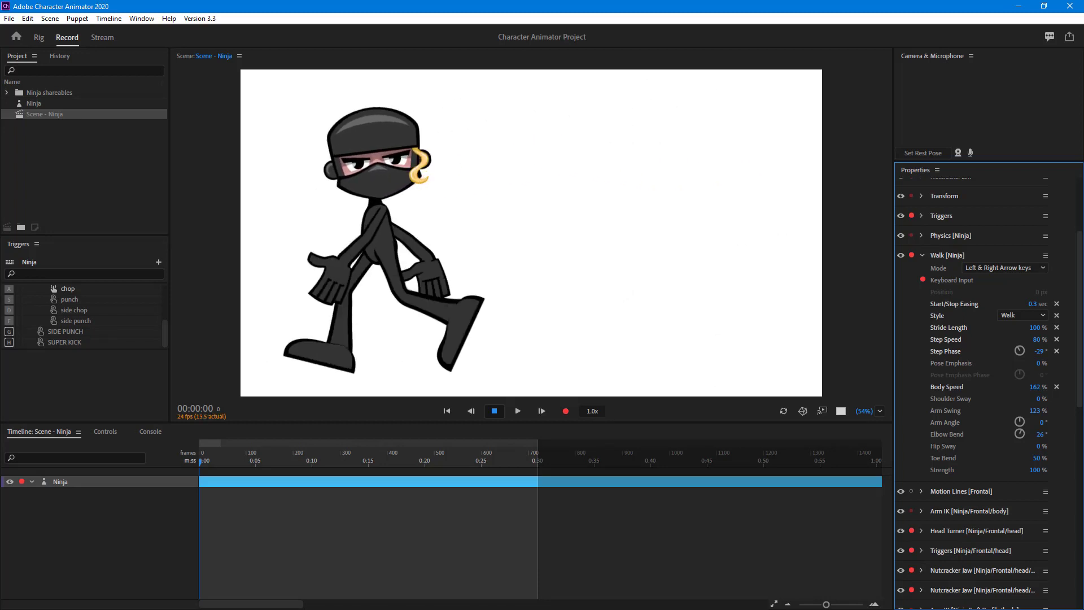
Try Body Speed at 30%, then set it to 50%, test-walking each
click(1039, 387)
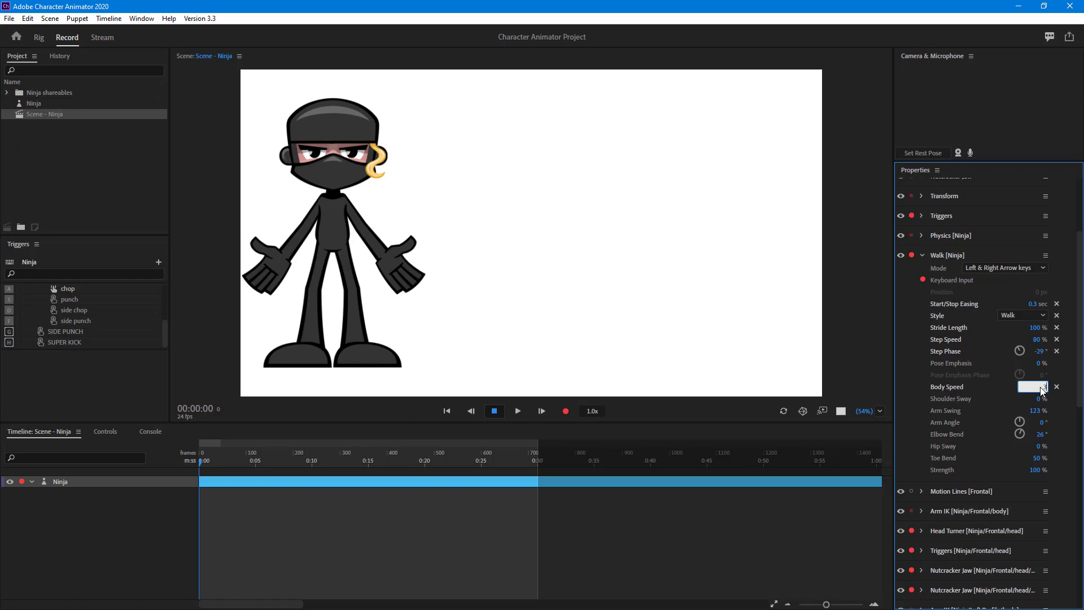
key(Return)
key(Right)
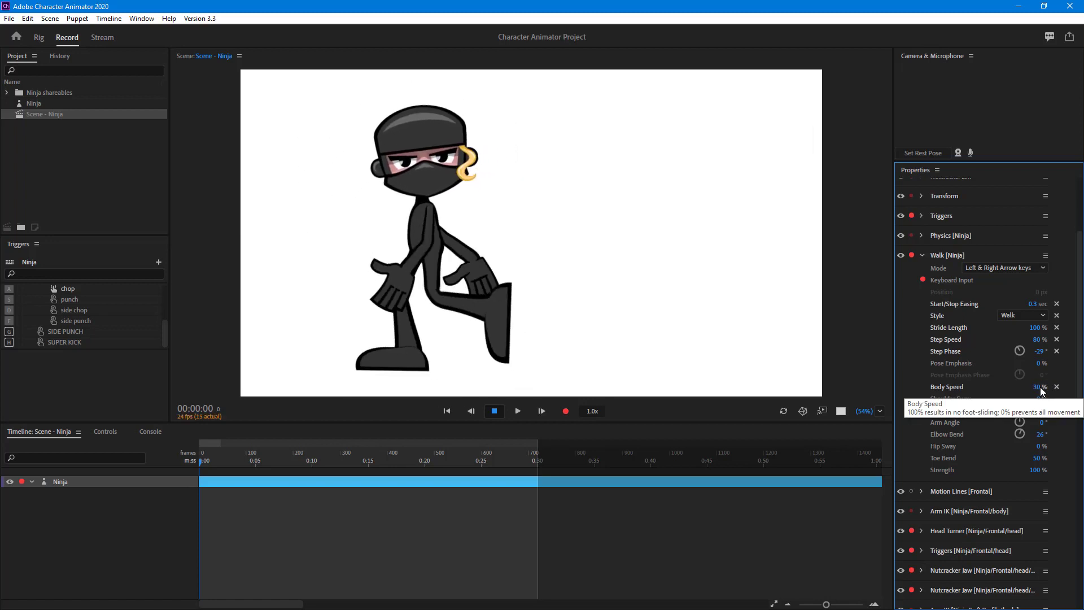
click(1039, 387)
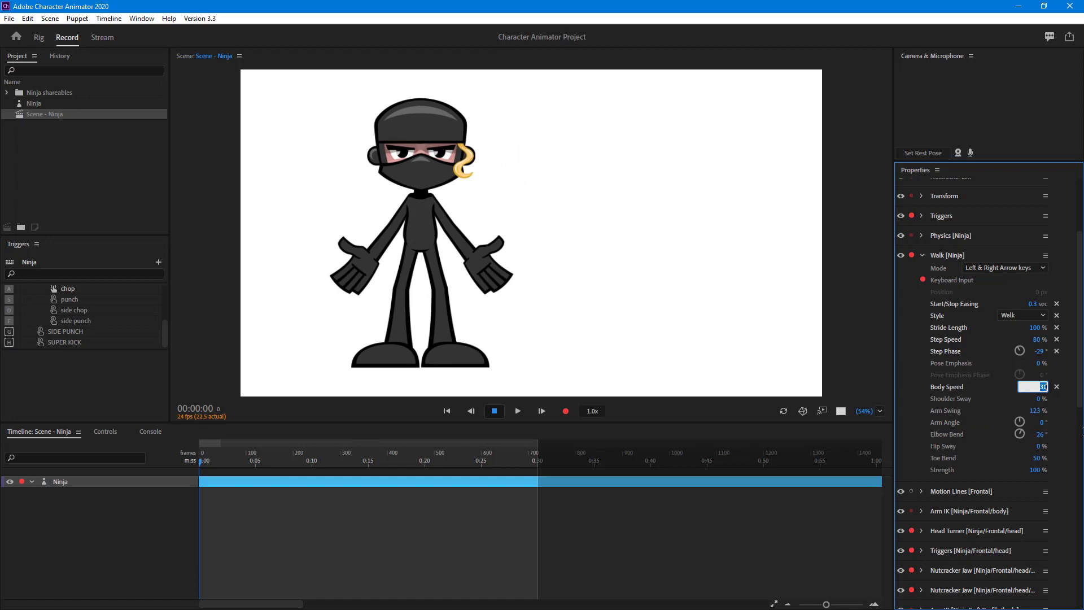
key(Return)
key(Right)
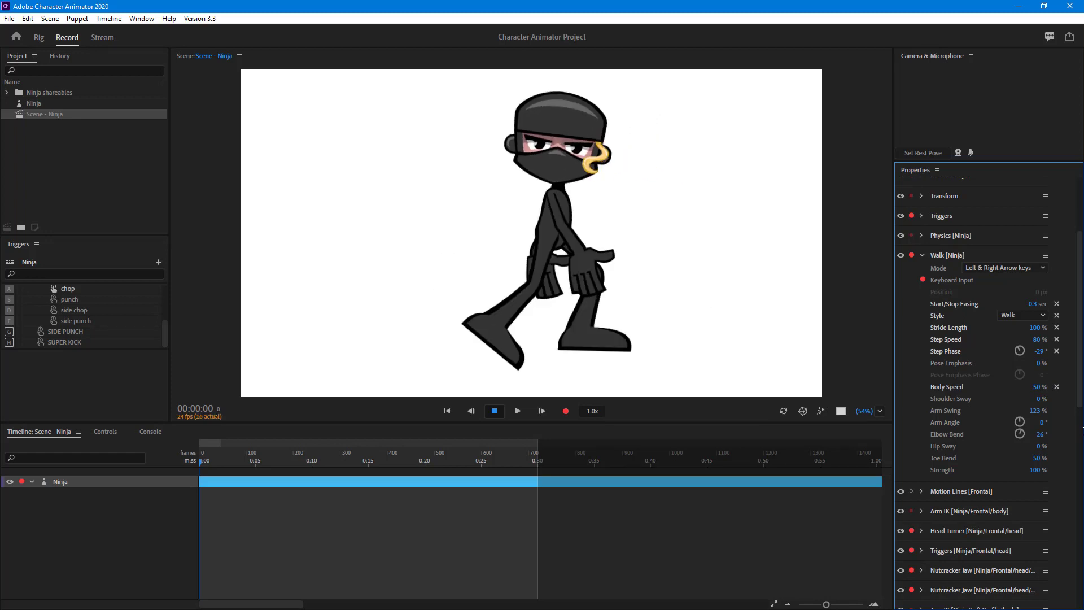
Test-walk with Shoulder Sway raised to 295%, then 972%
drag(1038, 398, 1073, 398)
key(Left)
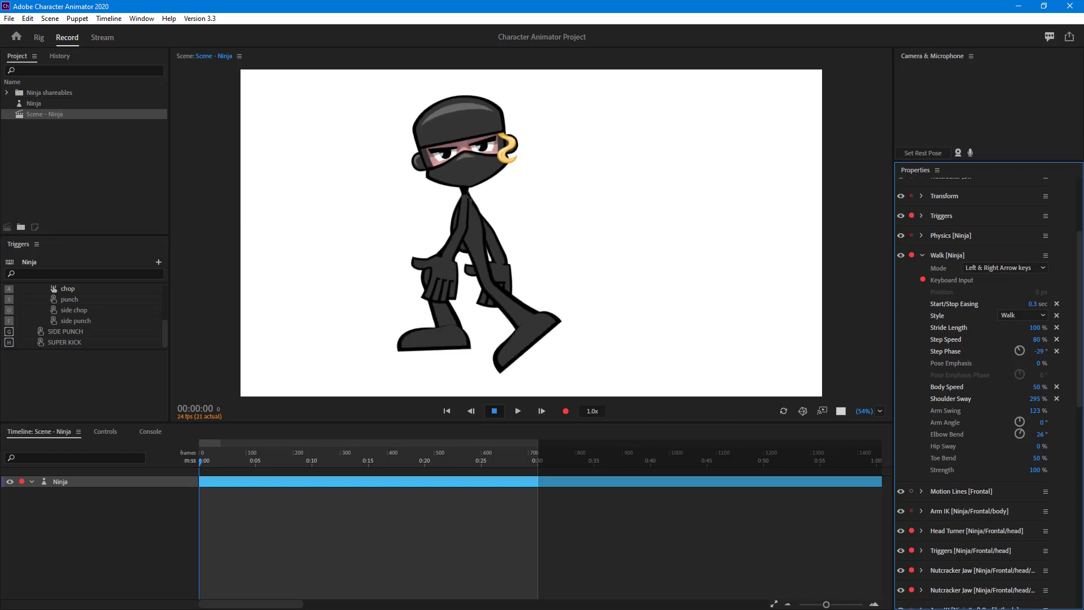
key(Right)
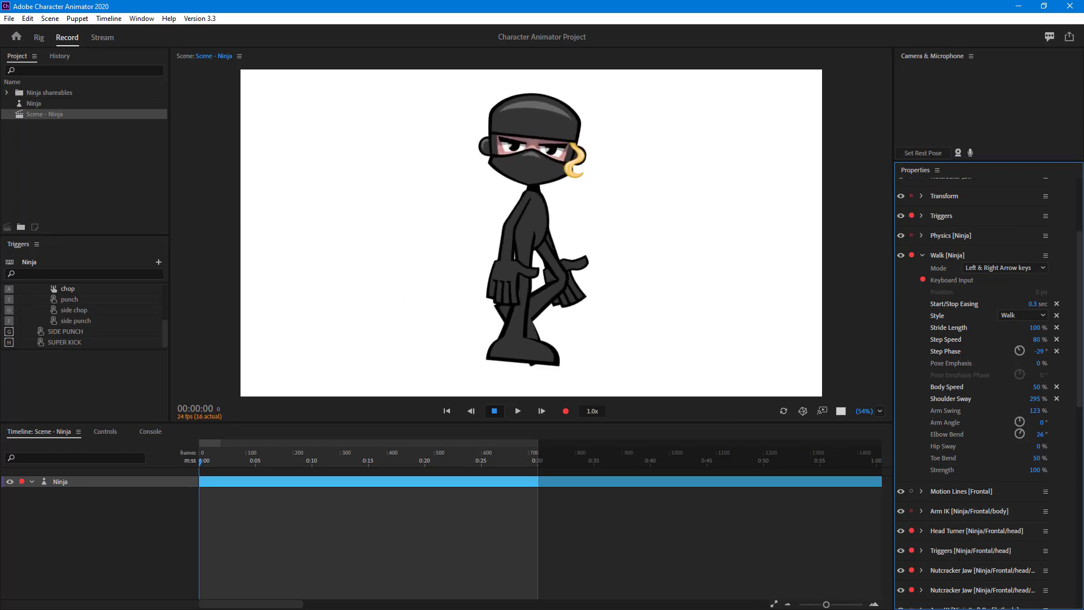
drag(1041, 404, 1083, 402)
key(Right)
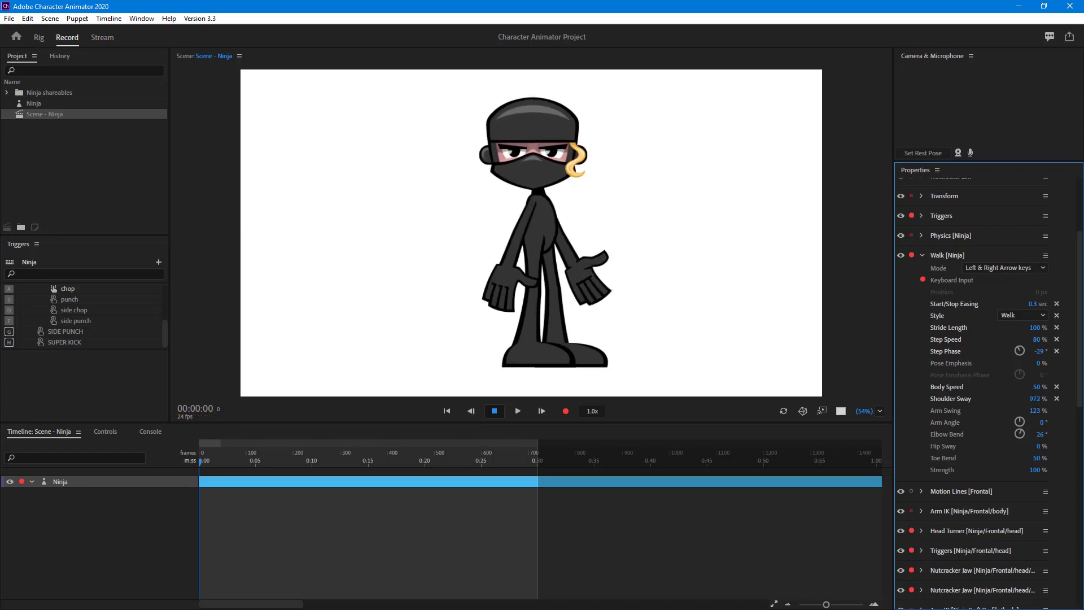
key(Left)
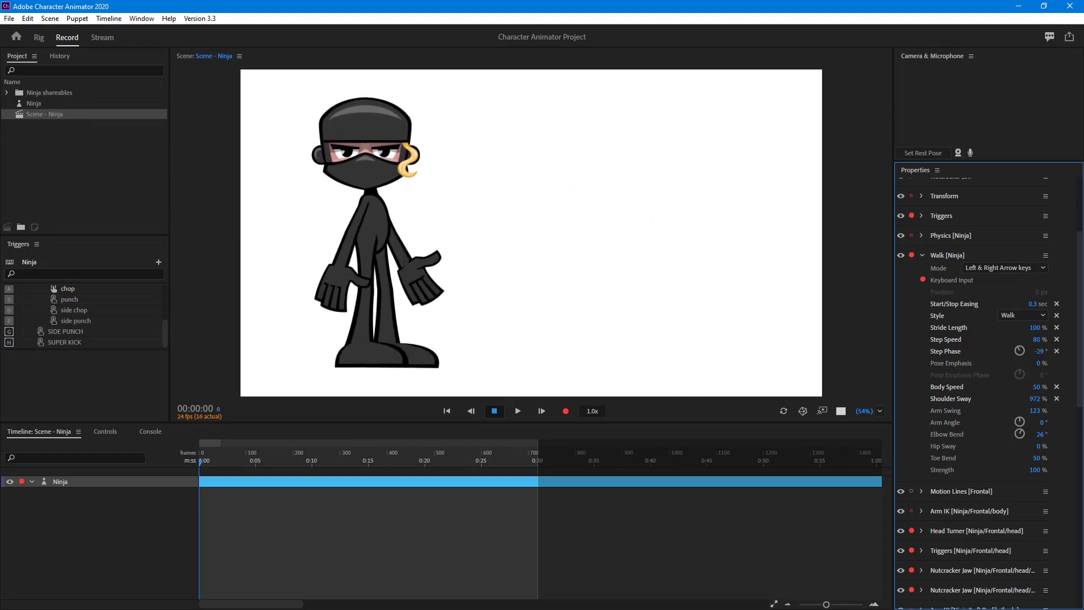
Reset Shoulder Sway to 100% and test-walk right
click(1039, 399)
key(Return)
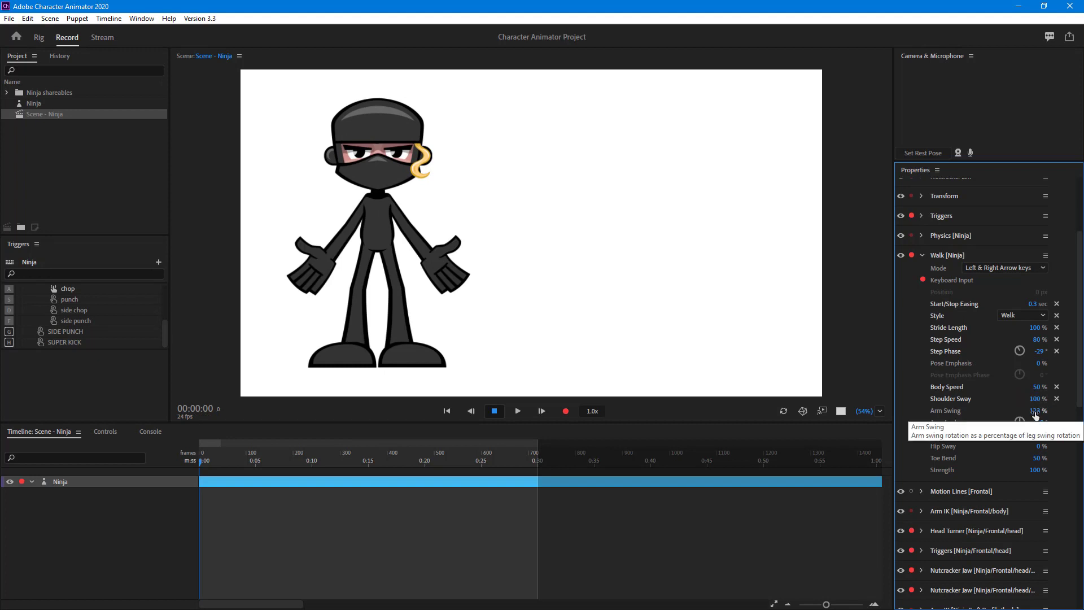
key(Right)
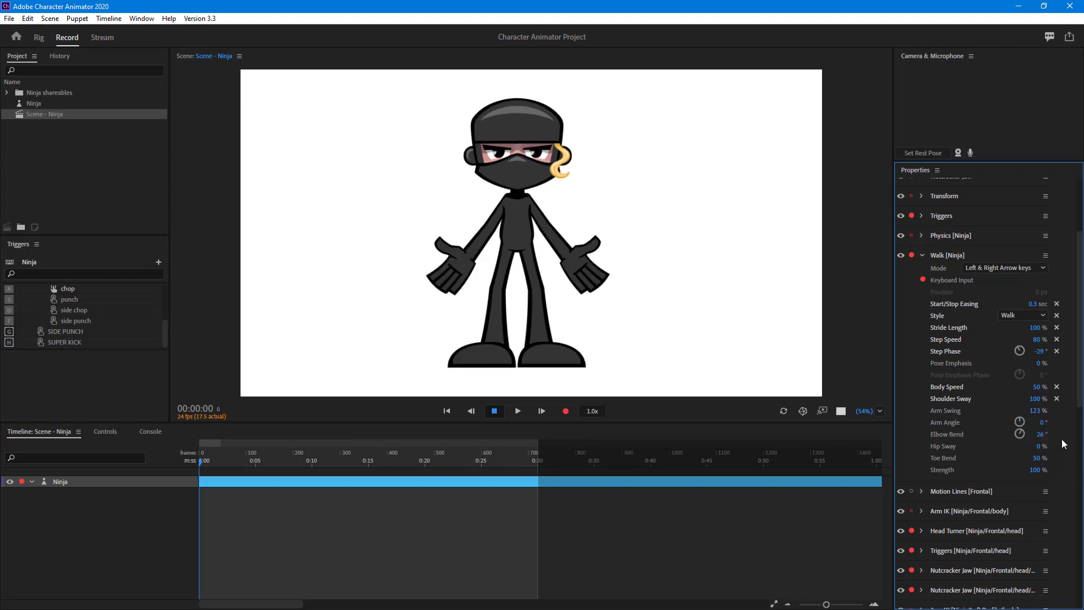
Set Arm Swing to 200% after a scrubbed trial, previewing the walk
drag(1038, 411, 1063, 411)
key(Right)
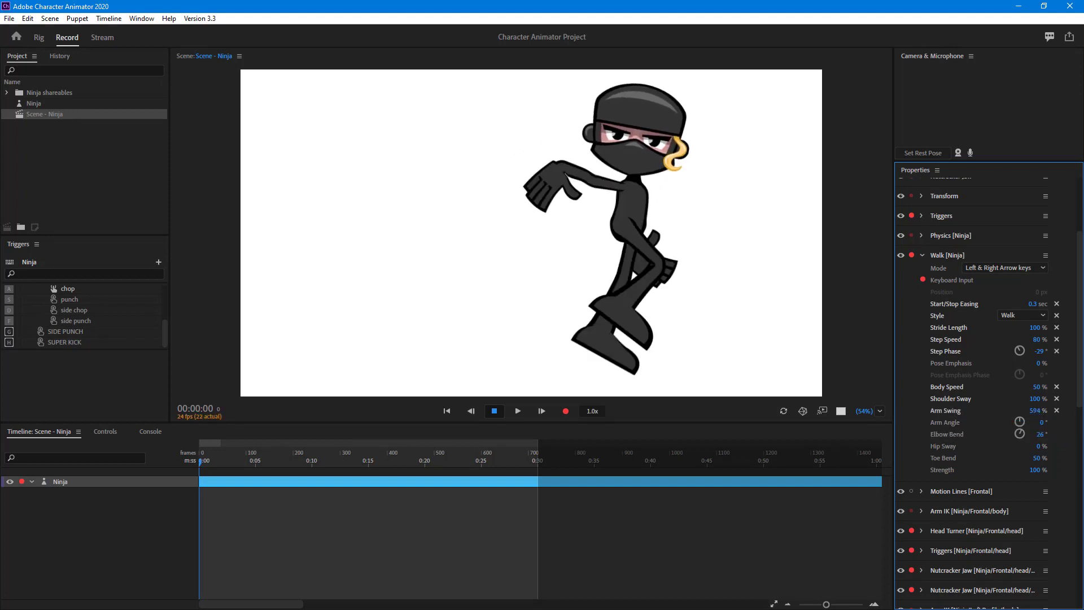
click(1040, 413)
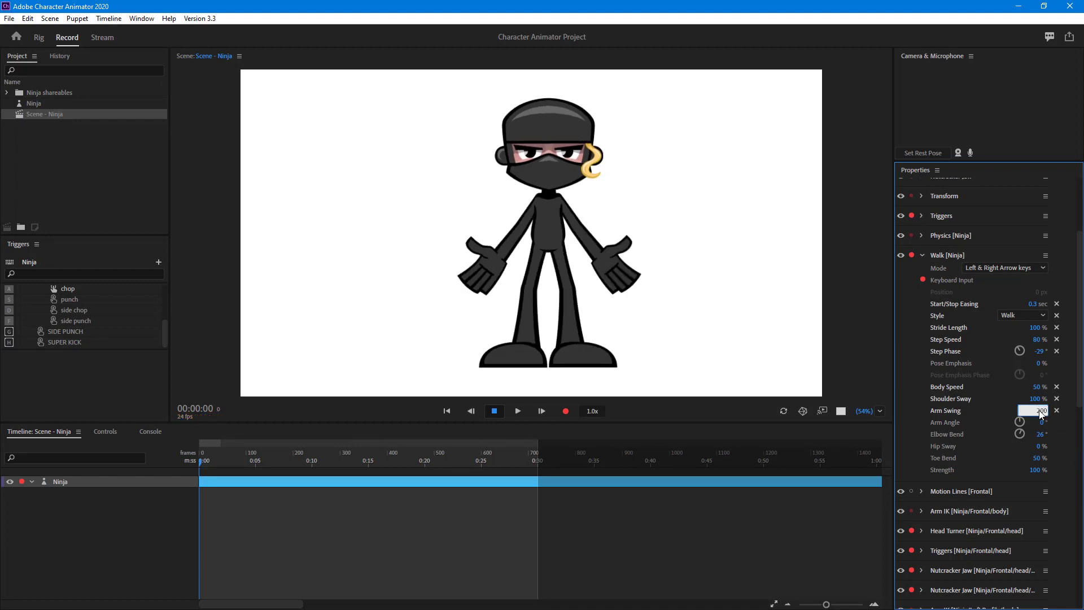
text(200)
key(Return)
key(Left)
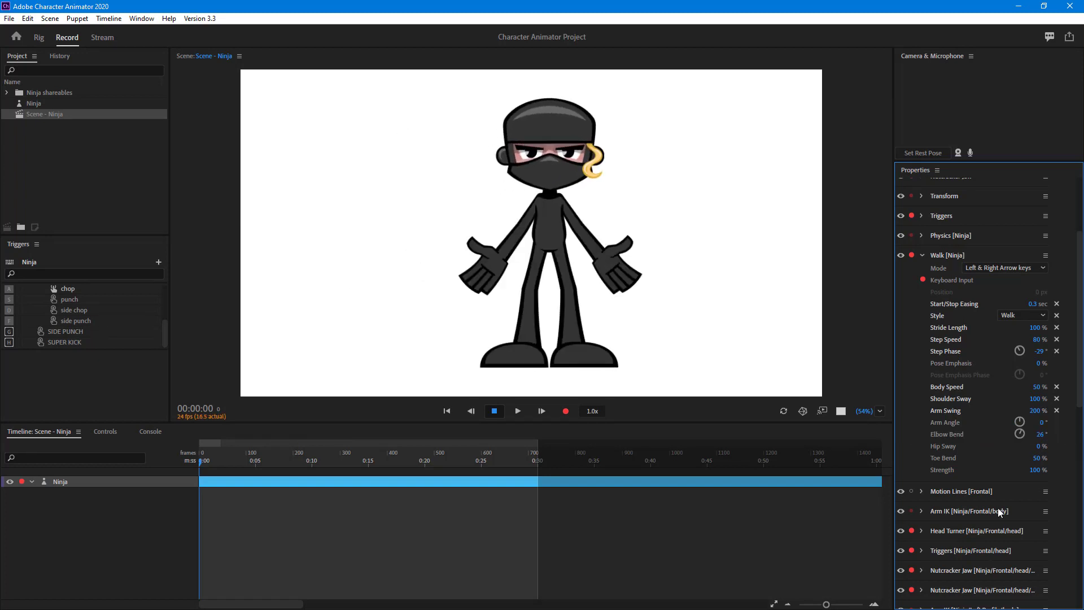
Turn Arm Angle to 15° and Elbow Bend to 65°, raise Hip Sway, and test-walk
drag(1020, 422, 1048, 422)
key(Left)
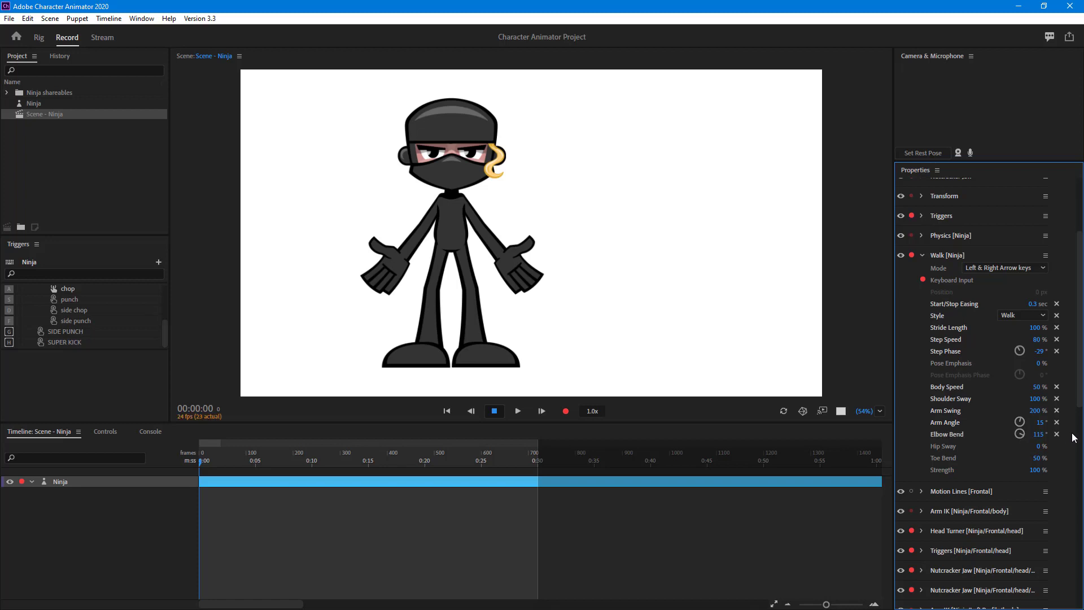
key(Right)
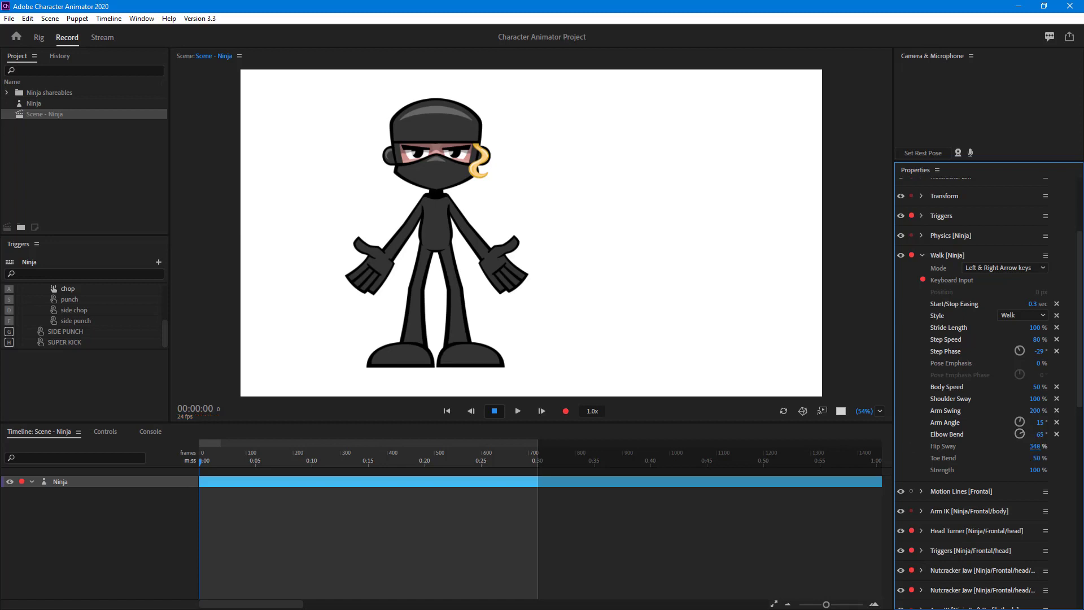
key(Right)
Drop Hip Sway to 6% and raise Toe Bend to 100%, test-walking
key(Left)
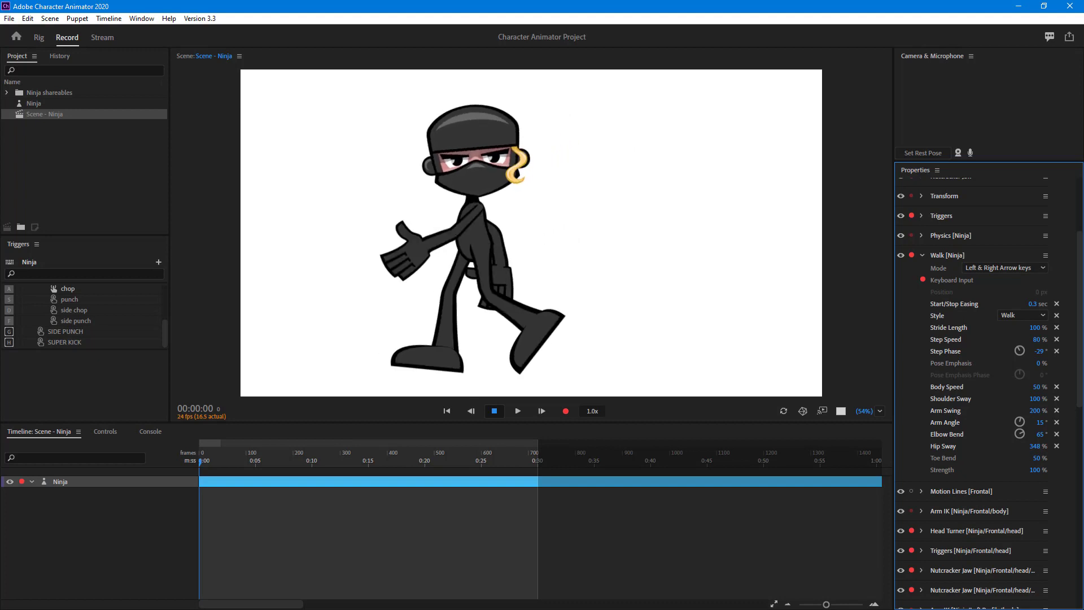
drag(1034, 447, 840, 470)
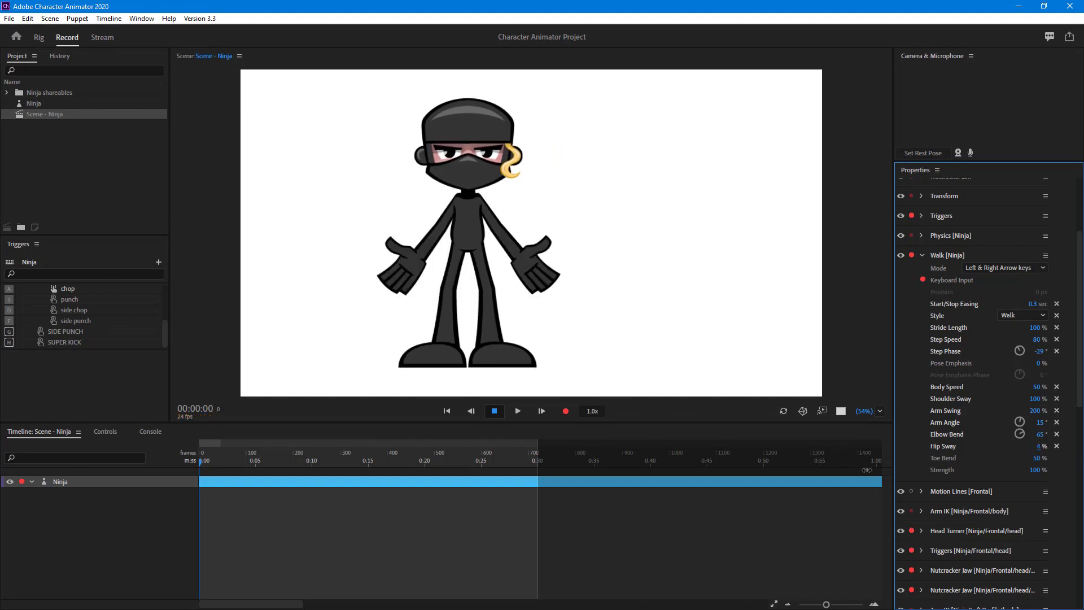
drag(1038, 458, 1059, 458)
key(Right)
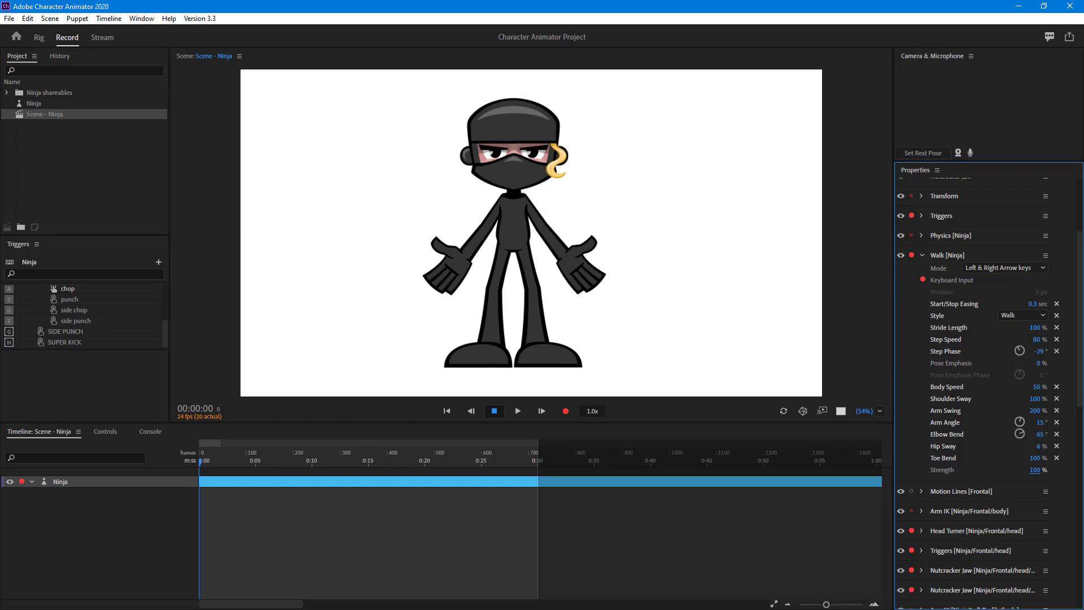
Test-walk with low Walk Strength values like 31%, then restore Strength to 100%
drag(1001, 477, 999, 476)
key(Right)
key(Left)
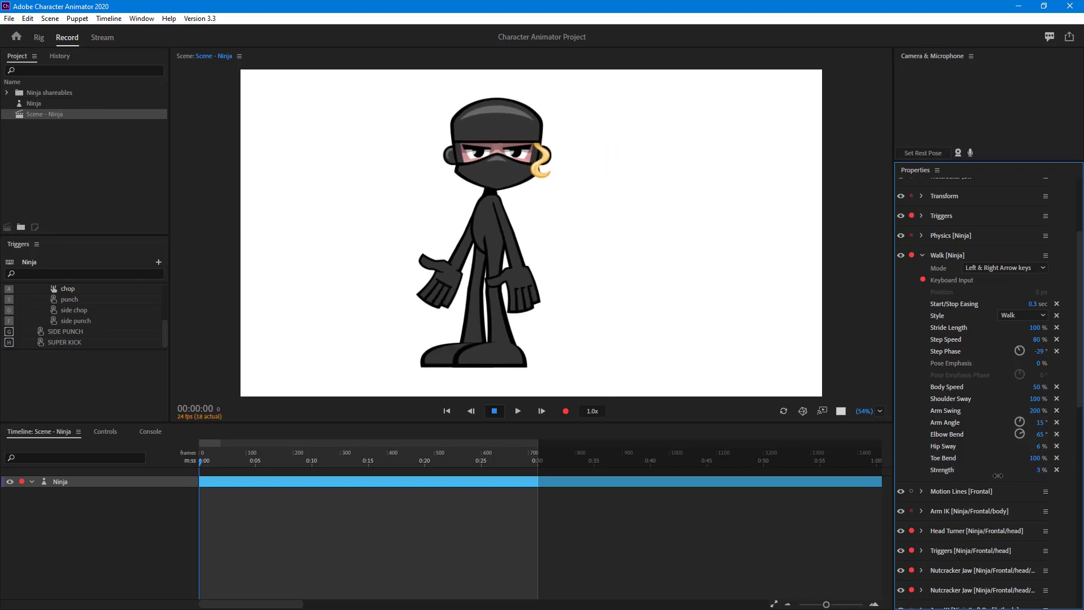
drag(1060, 473, 1056, 476)
key(Right)
key(Left)
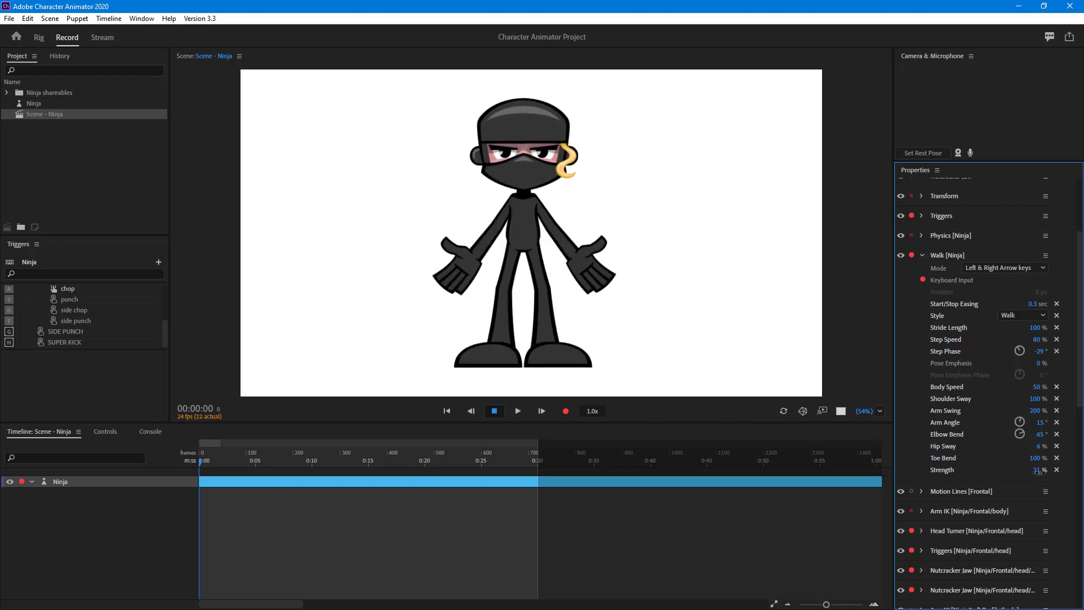
key(Right)
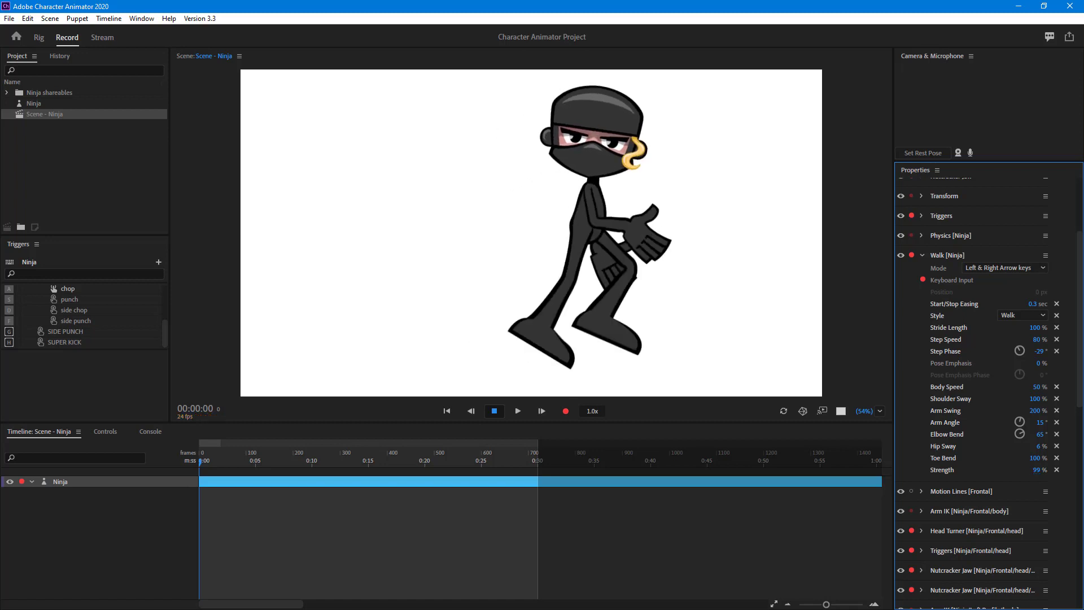
drag(1040, 477, 1028, 471)
key(Right)
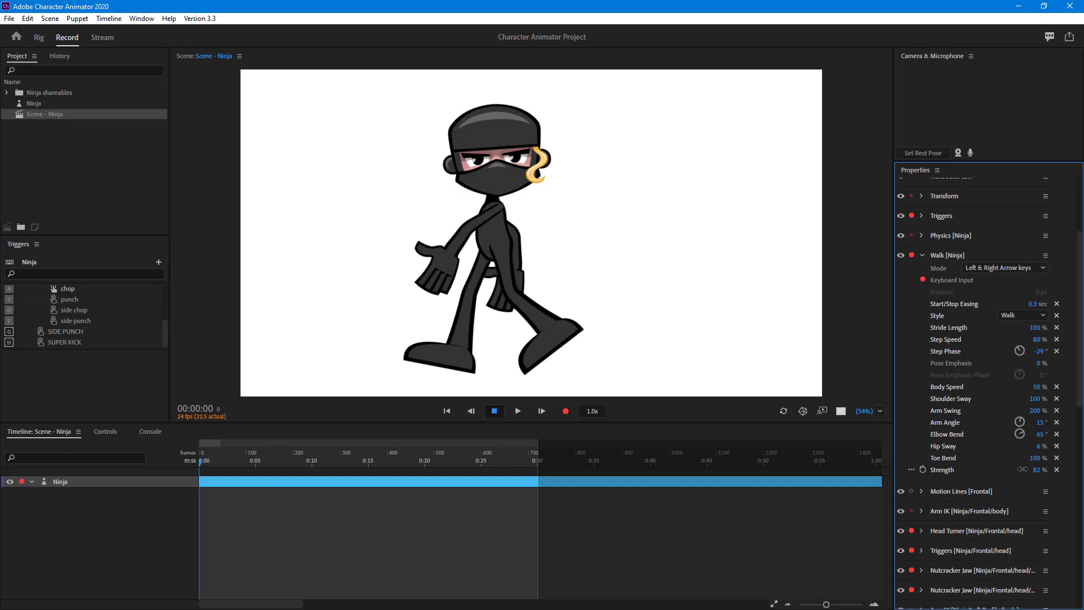
drag(1030, 469, 1070, 466)
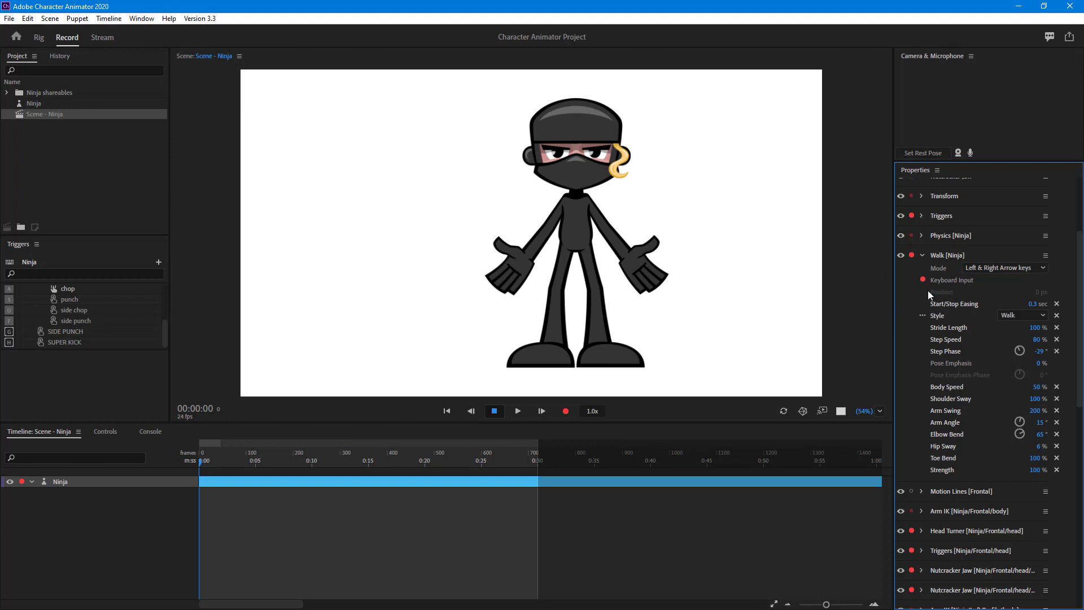
Collapse Walk and open the Ninja puppet from the Project panel in Rig view
click(921, 255)
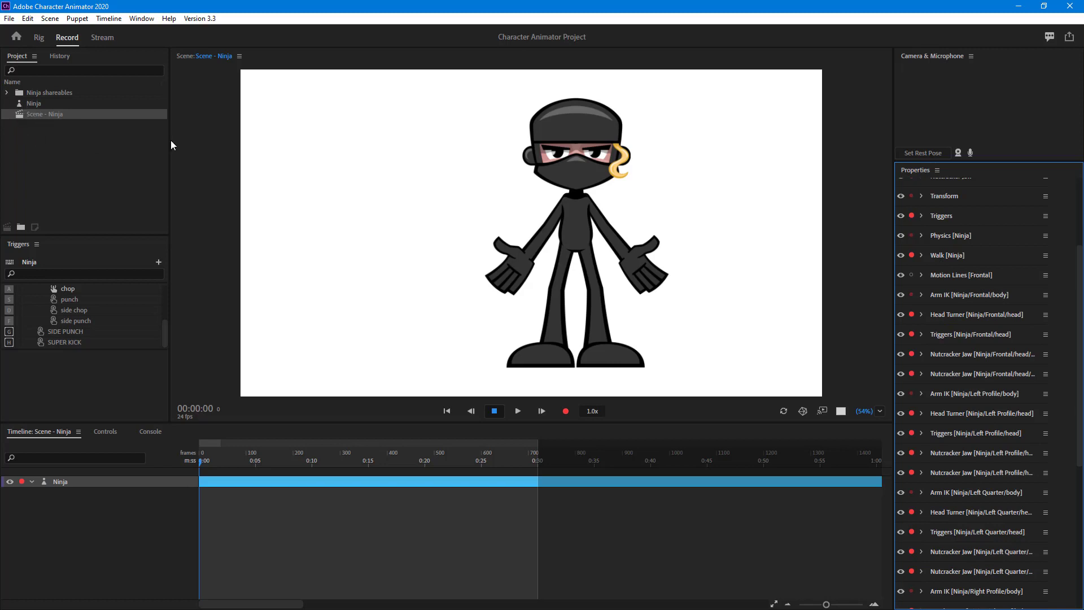
click(20, 103)
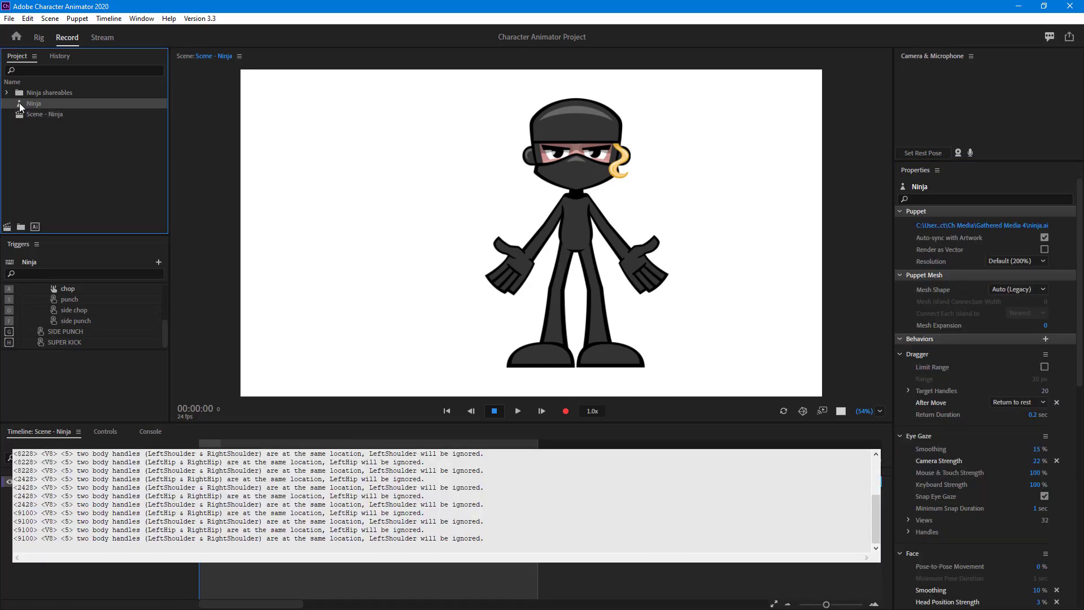
double_click(32, 103)
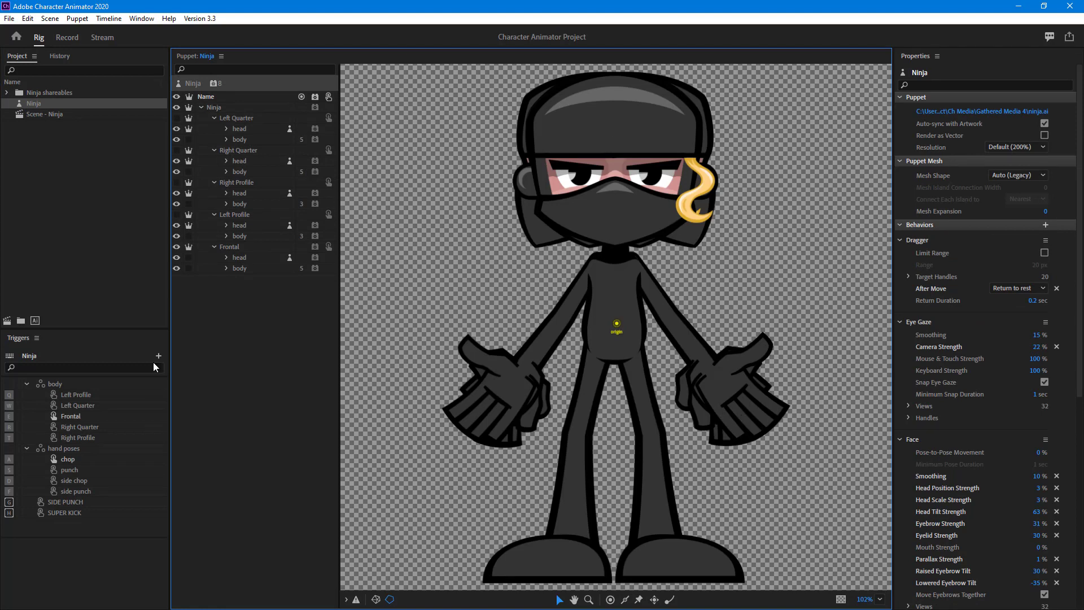
Select the Left Quarter group and expand its body layer to show its layers
click(233, 247)
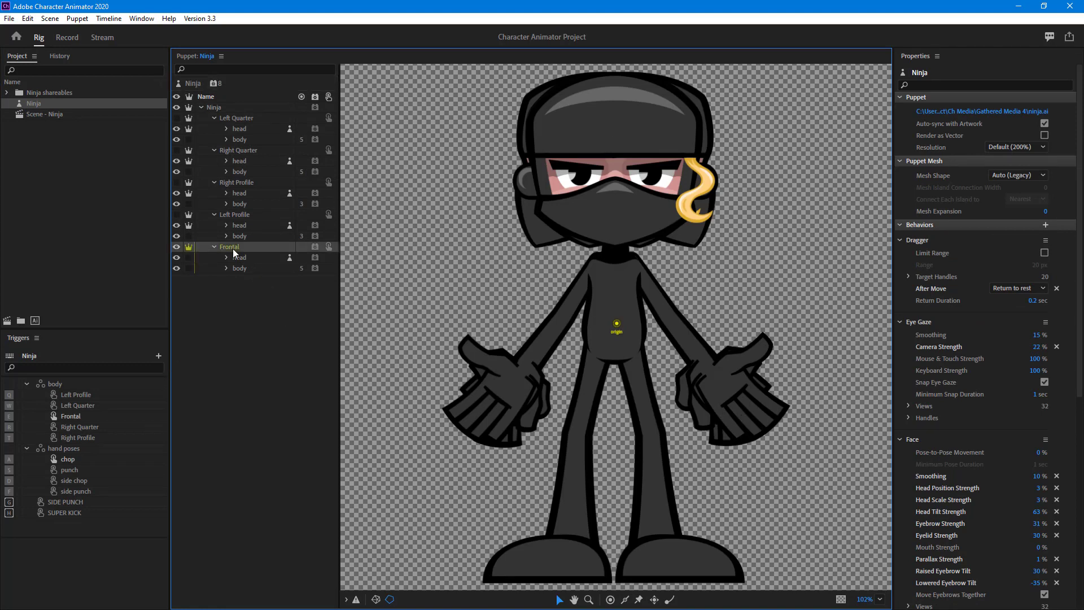
click(239, 122)
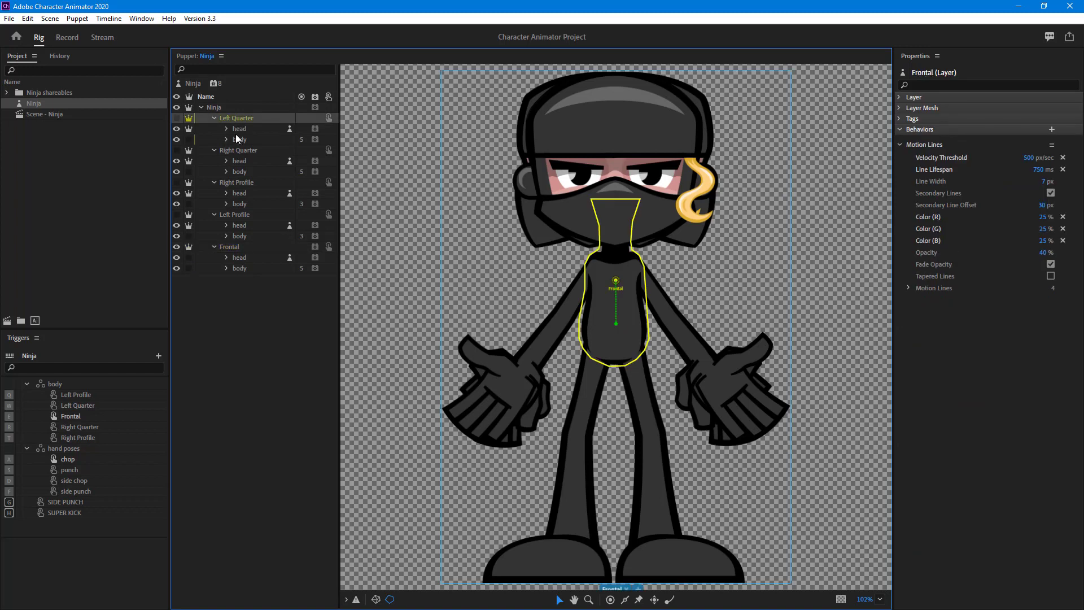
click(232, 140)
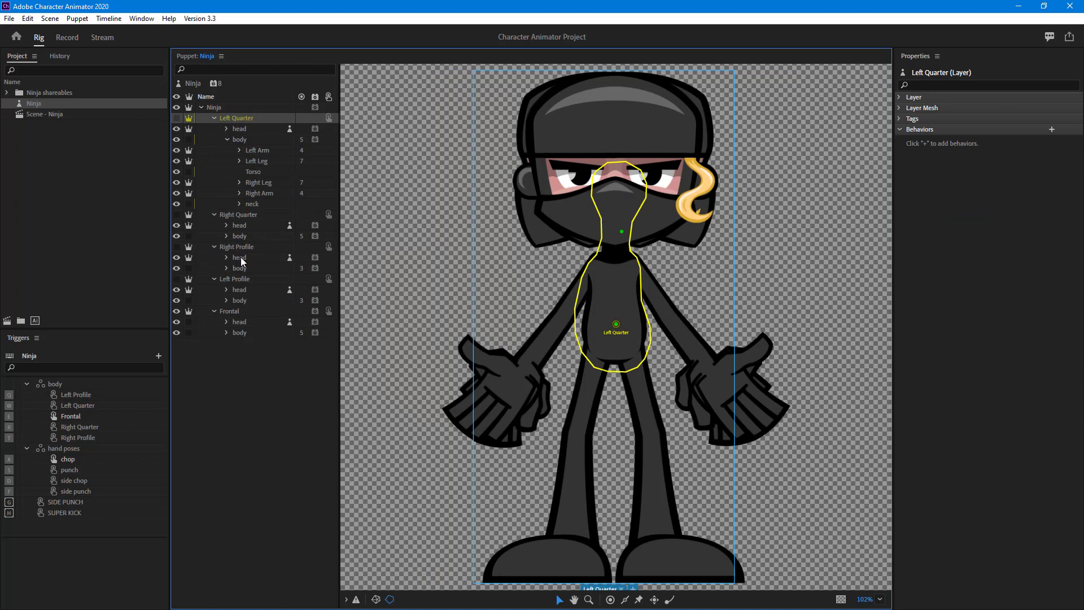
Expand Left Profile's body to inspect its neck and Left Leg, then Frontal's body layer
click(226, 301)
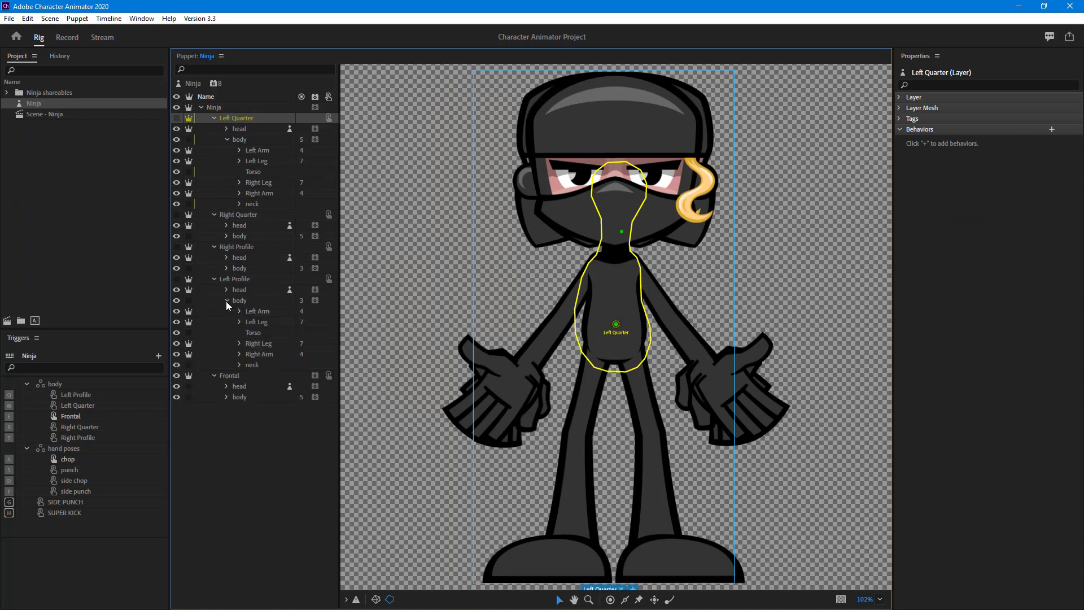
click(257, 365)
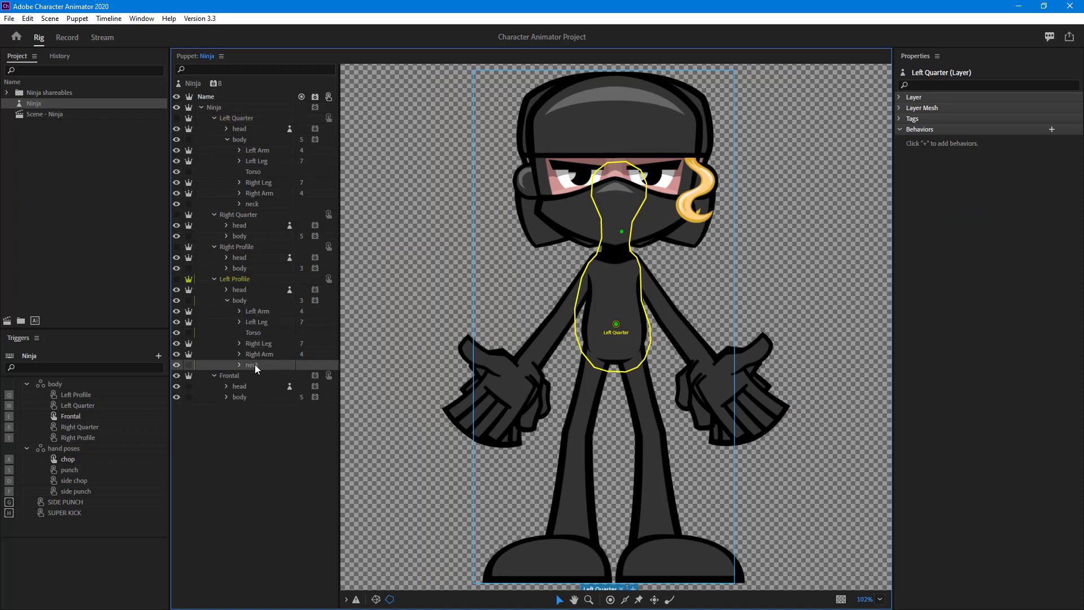
click(262, 323)
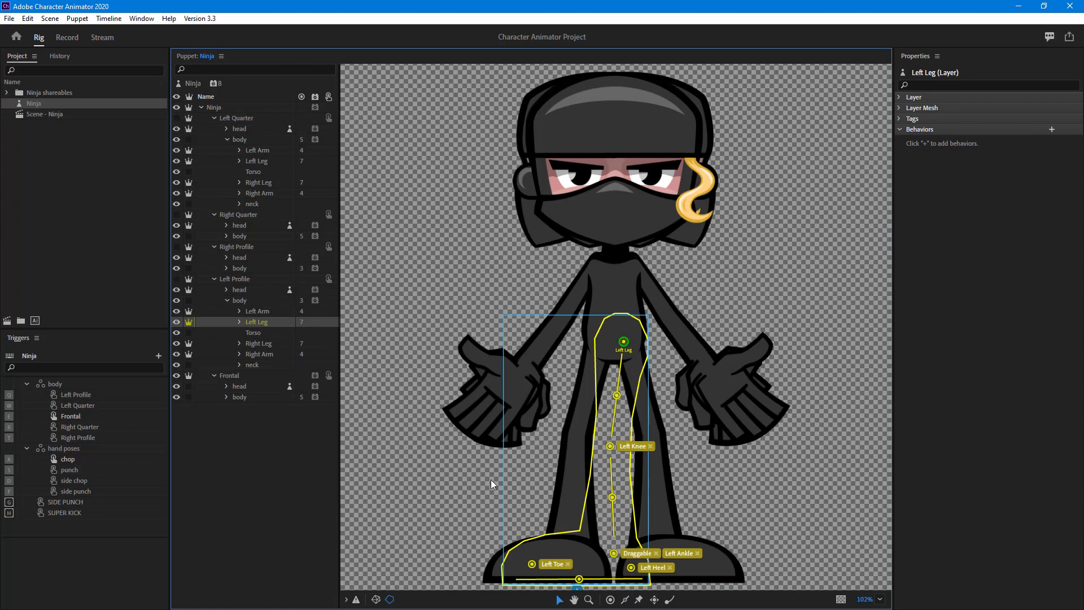
click(252, 400)
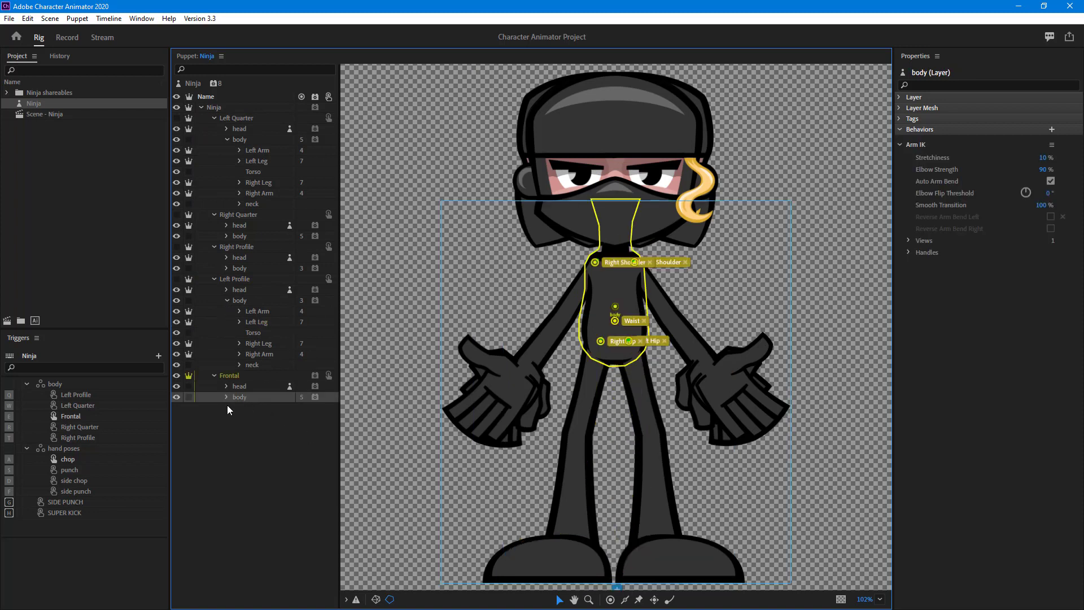
Reveal Frontal's head views, inspect Left Quarter's Left Leg handles, and expand Right Quarter's body
click(226, 386)
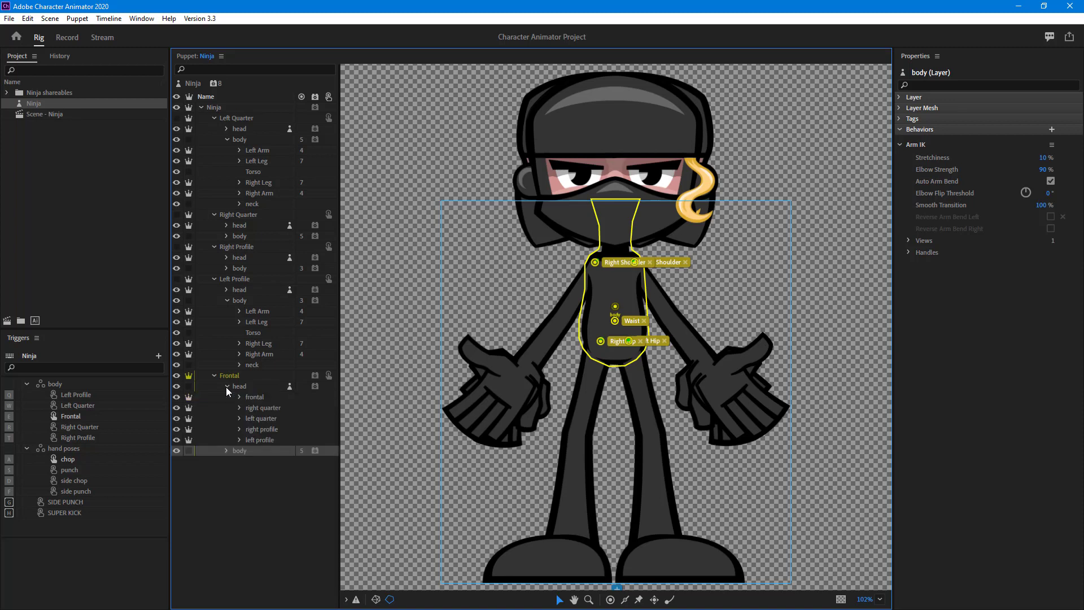
click(240, 440)
click(240, 440)
click(257, 161)
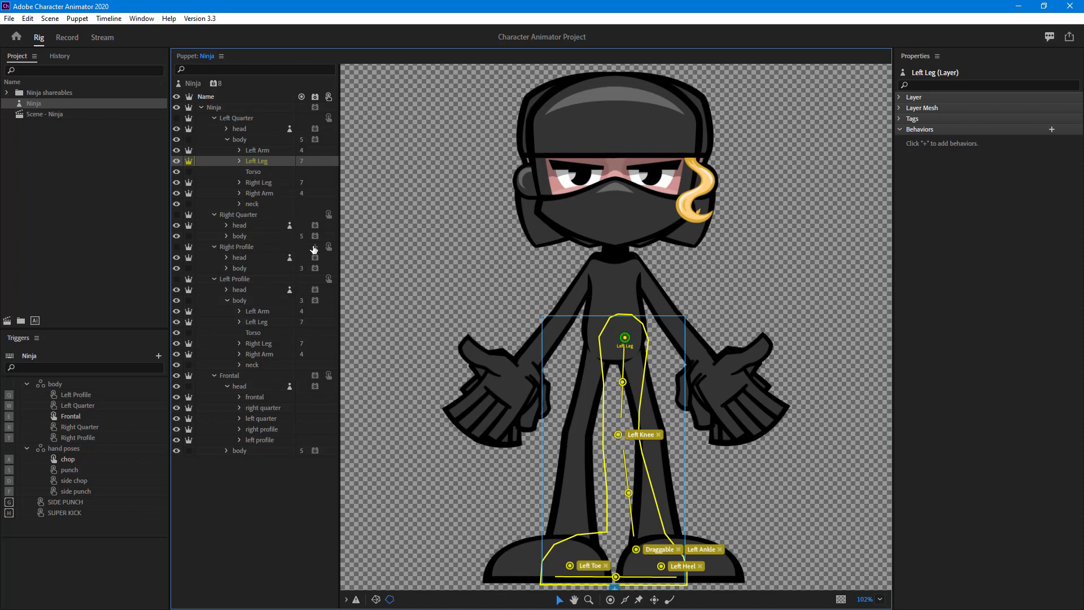
click(226, 236)
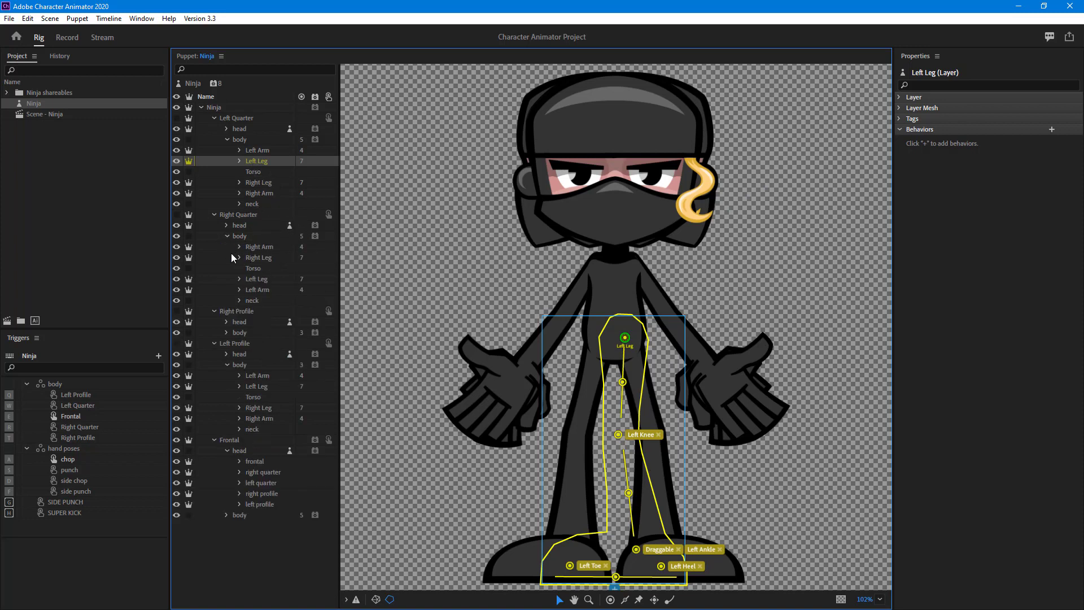
Inspect Right Quarter's nested Left Leg, toggling its independence on and off, and its Left Arm handles
click(255, 289)
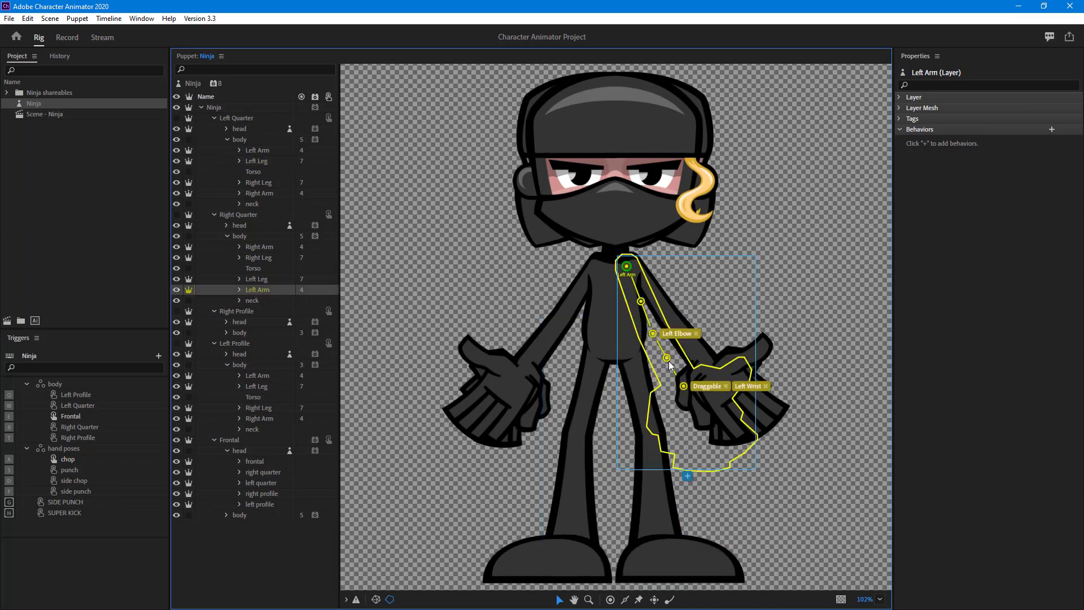
click(240, 279)
click(263, 290)
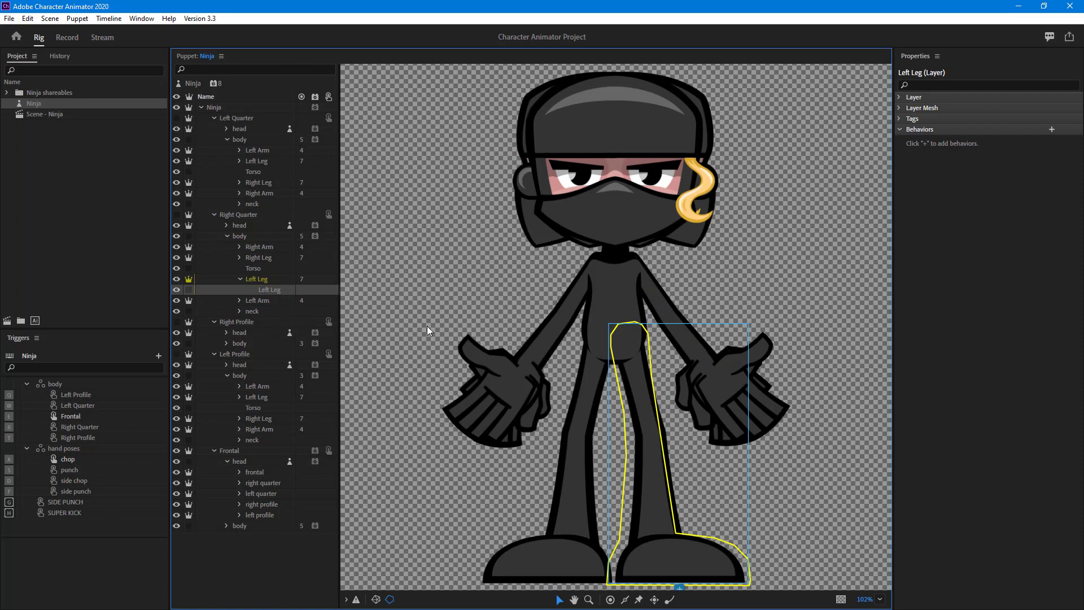
click(190, 290)
click(189, 290)
click(262, 303)
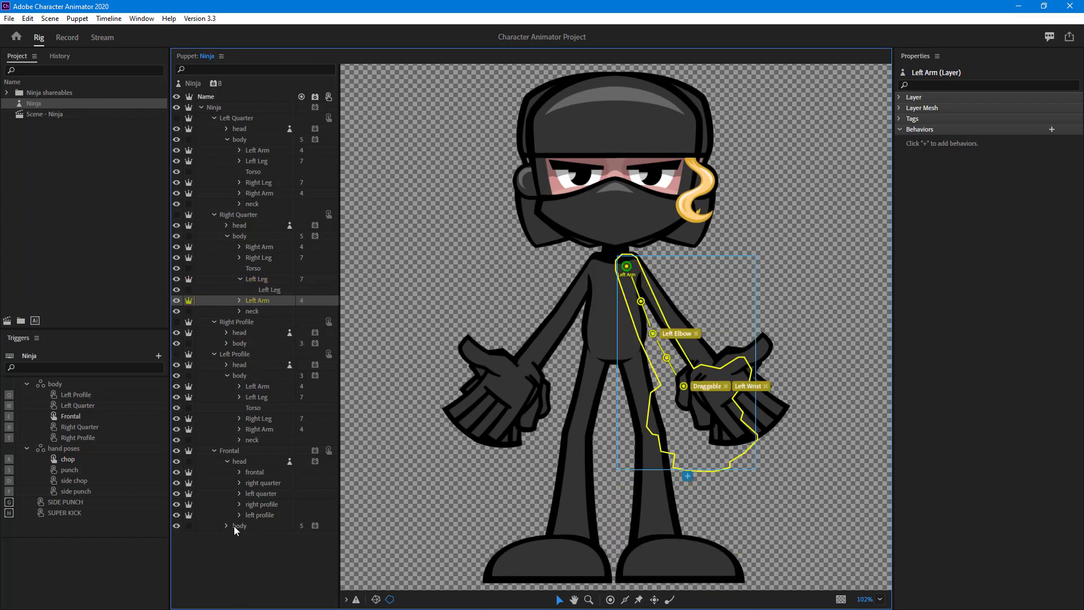
Inspect Left Profile's arm and leg layers and their handles, ending on Left Leg
click(242, 356)
click(248, 432)
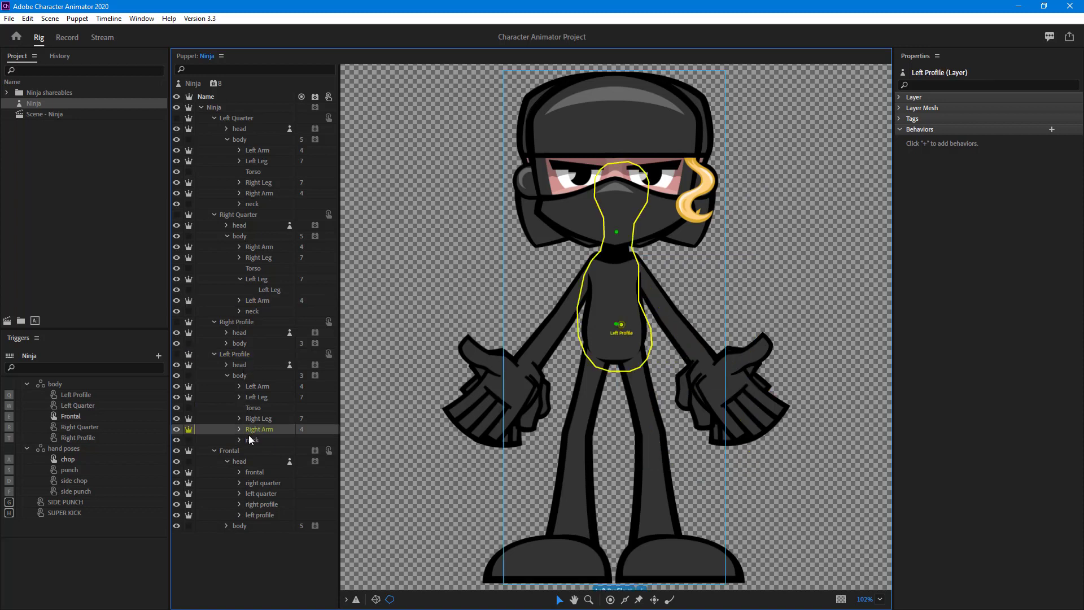
click(252, 419)
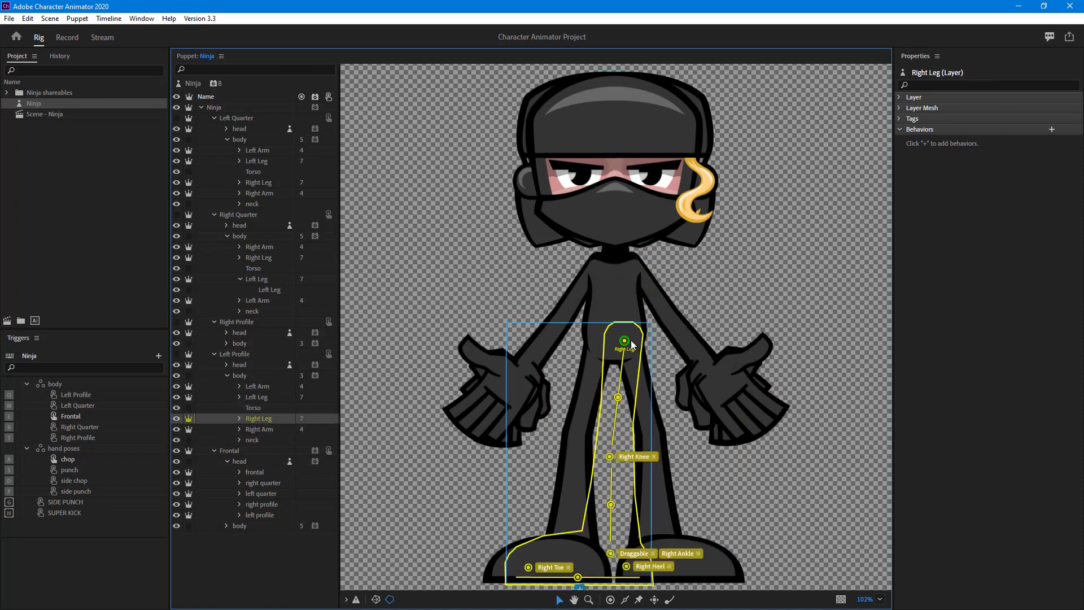
click(258, 427)
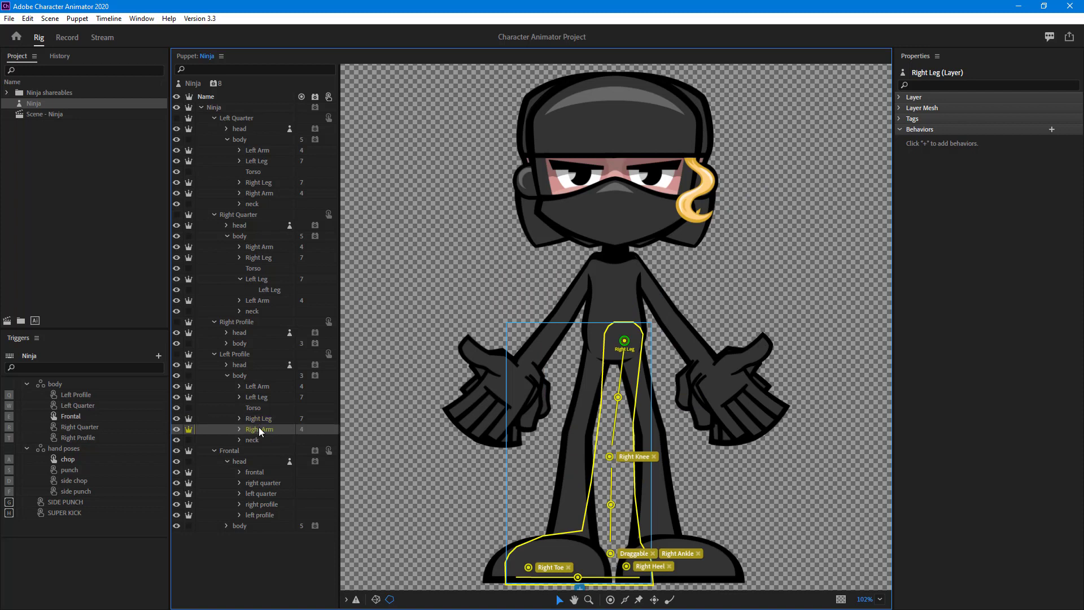
click(257, 398)
click(261, 388)
click(276, 397)
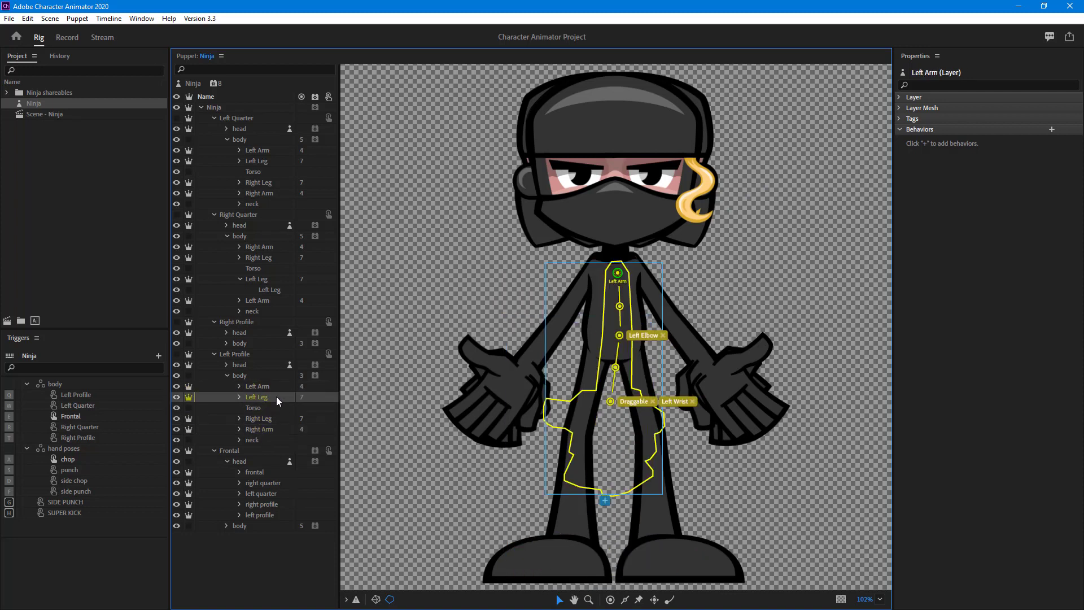
Toggle the Properties panel's Behaviors and Tags sections, leaving Left Leg's tag options shown
click(900, 128)
click(899, 119)
click(900, 120)
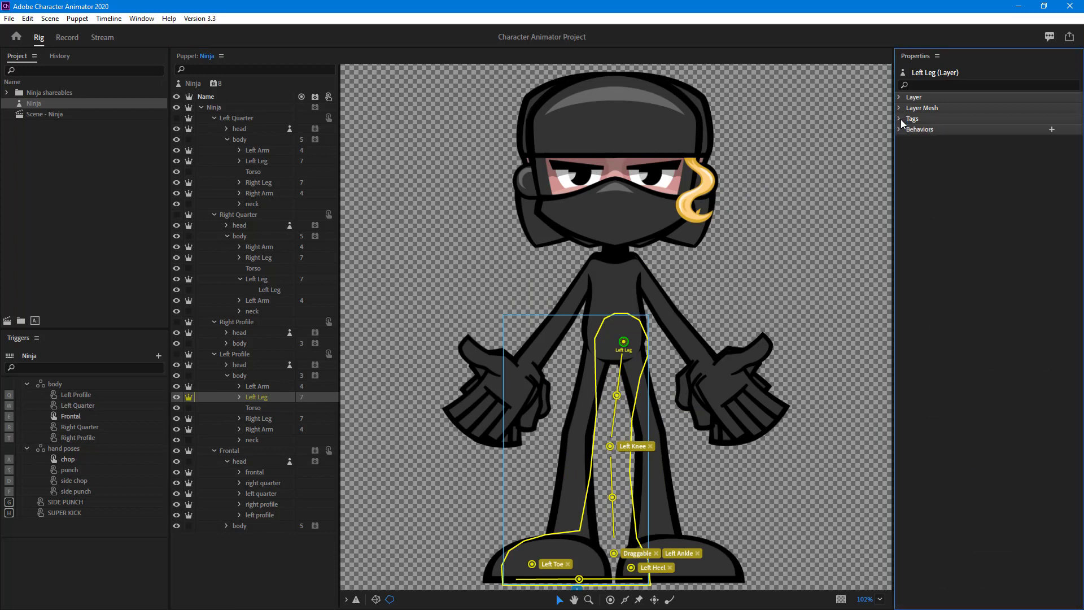
click(900, 128)
click(900, 120)
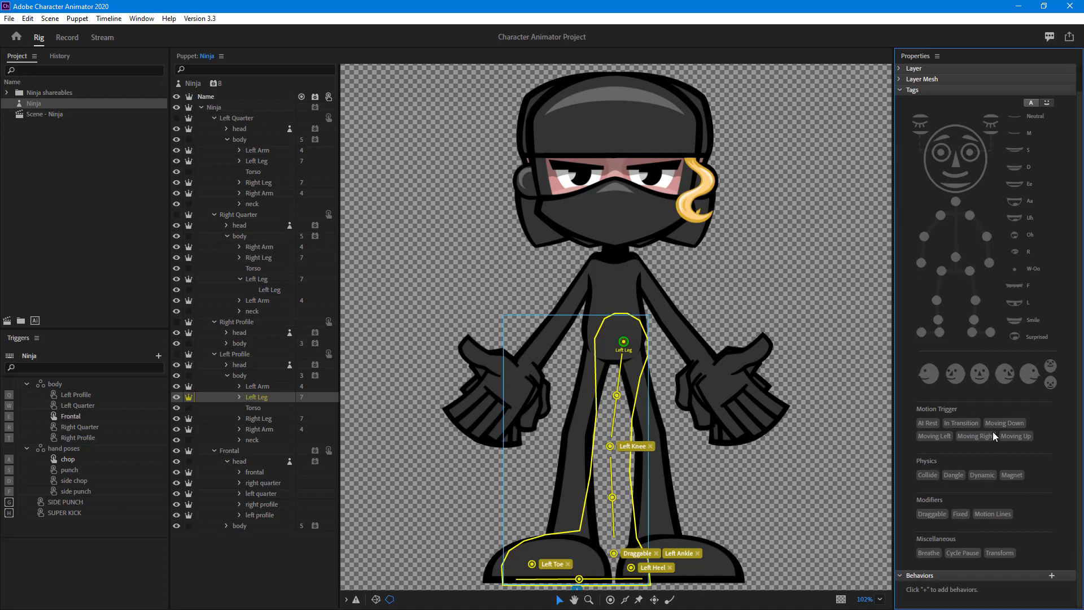
Expand Tags for the Ninja root layer, then open Left Quarter's Left Arm hand poses
click(207, 102)
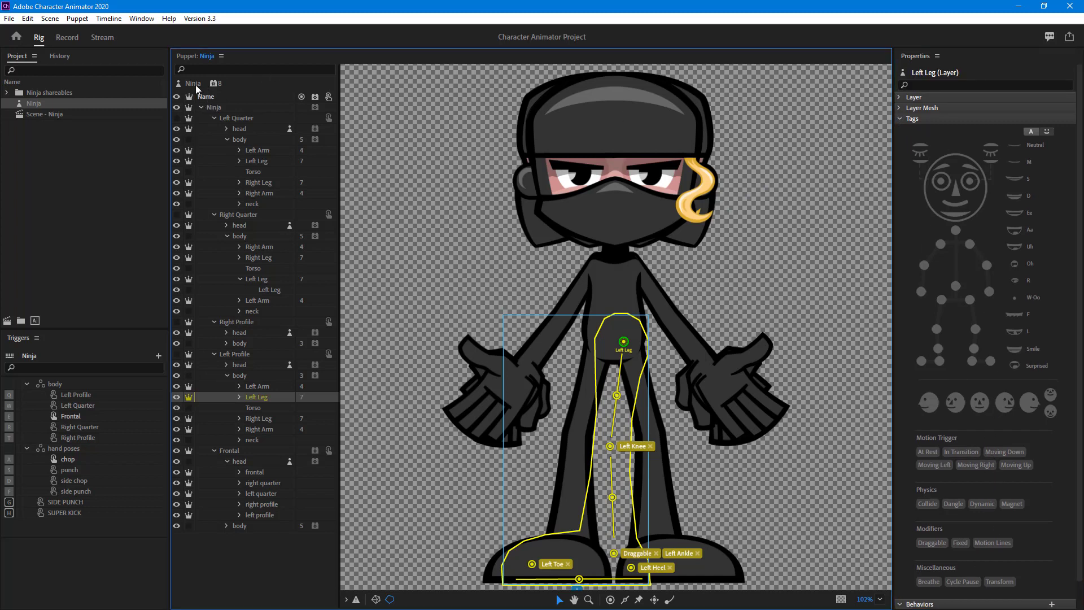
click(219, 108)
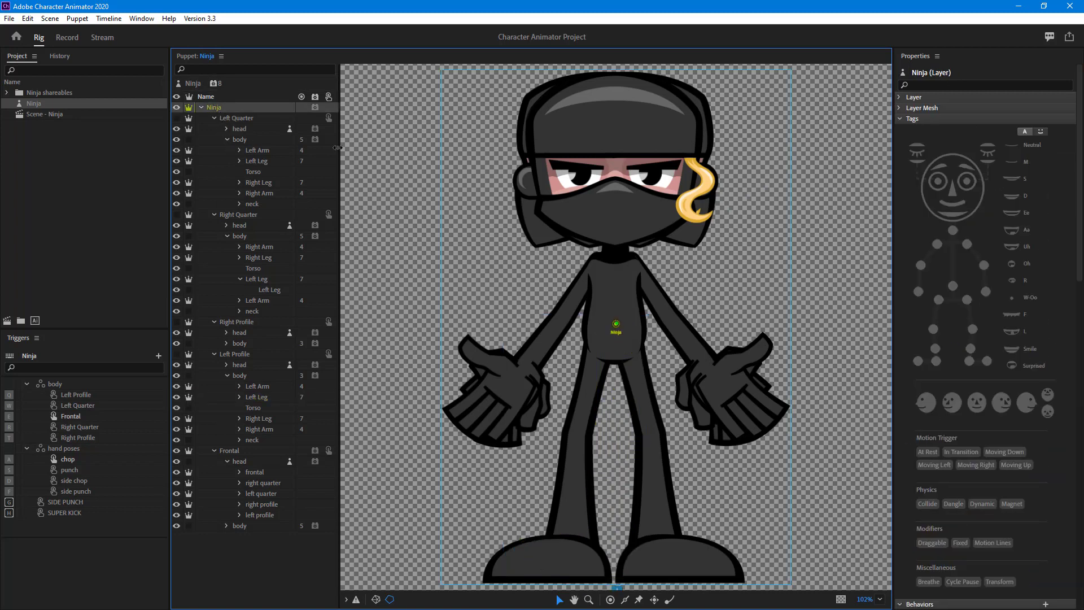
click(239, 150)
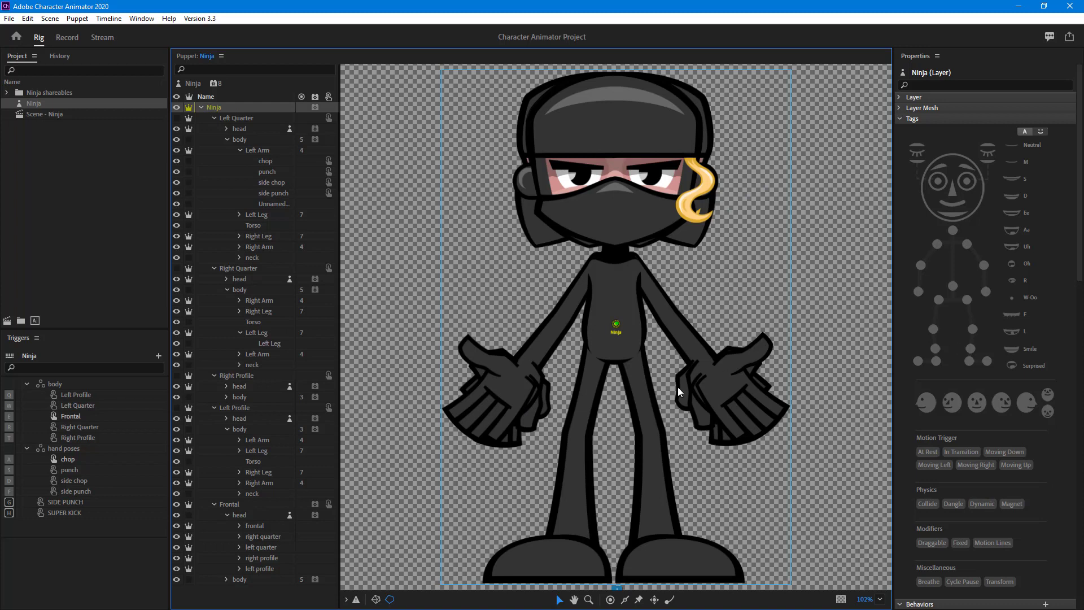
Inspect Left Profile's Right Arm, neck and Frontal head views, then switch to the Record workspace
click(259, 483)
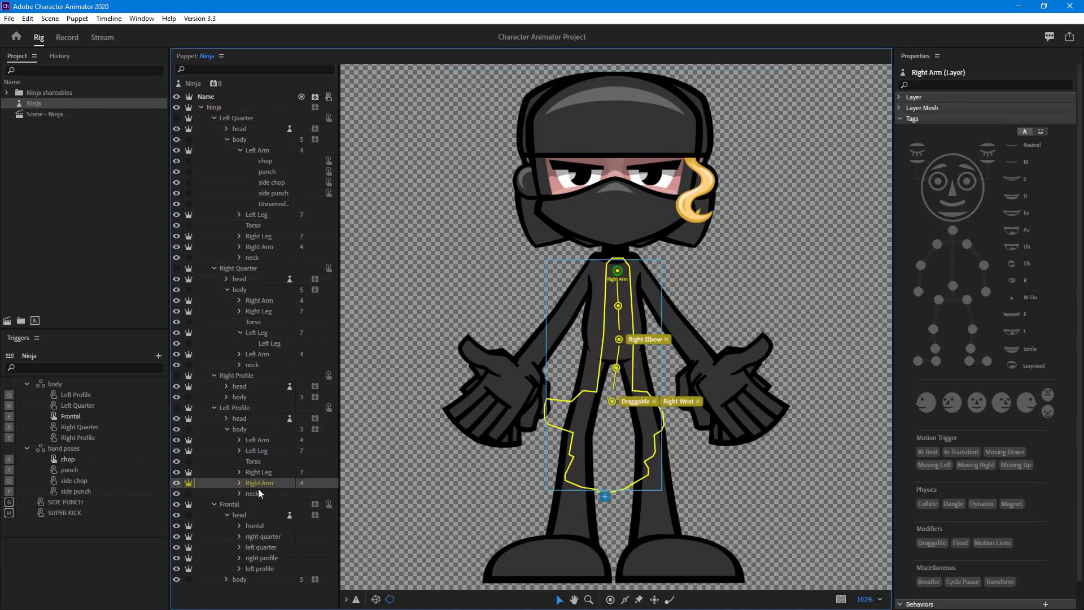
click(240, 493)
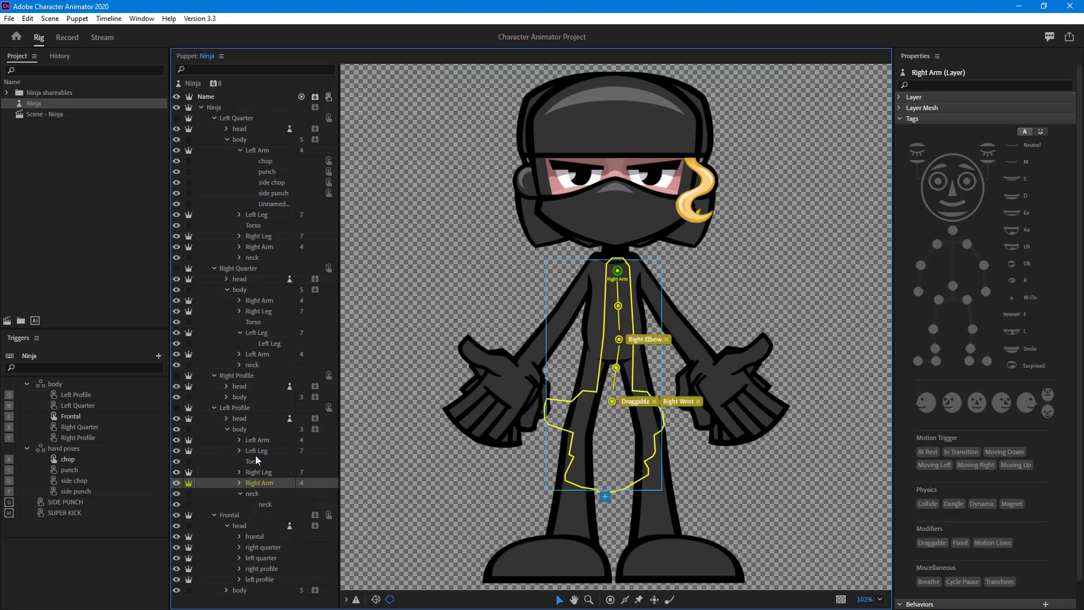
click(268, 545)
click(266, 577)
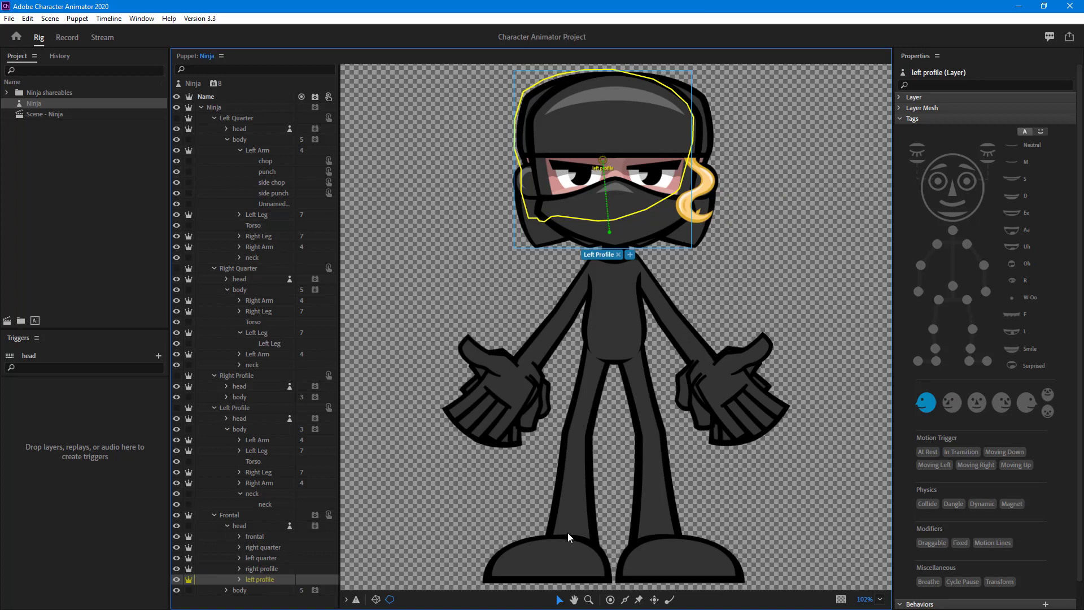
click(66, 38)
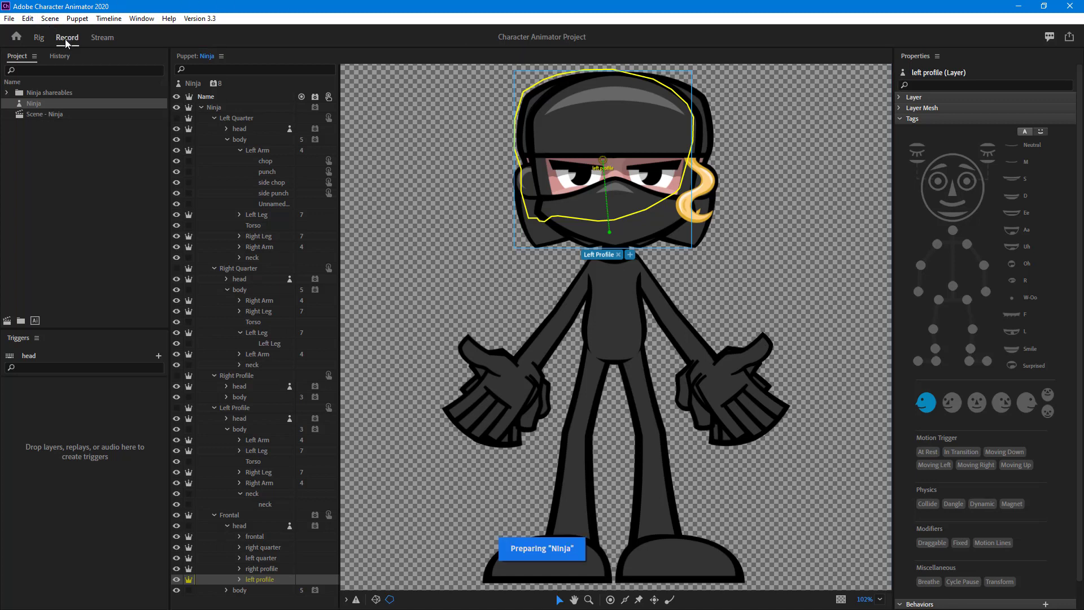